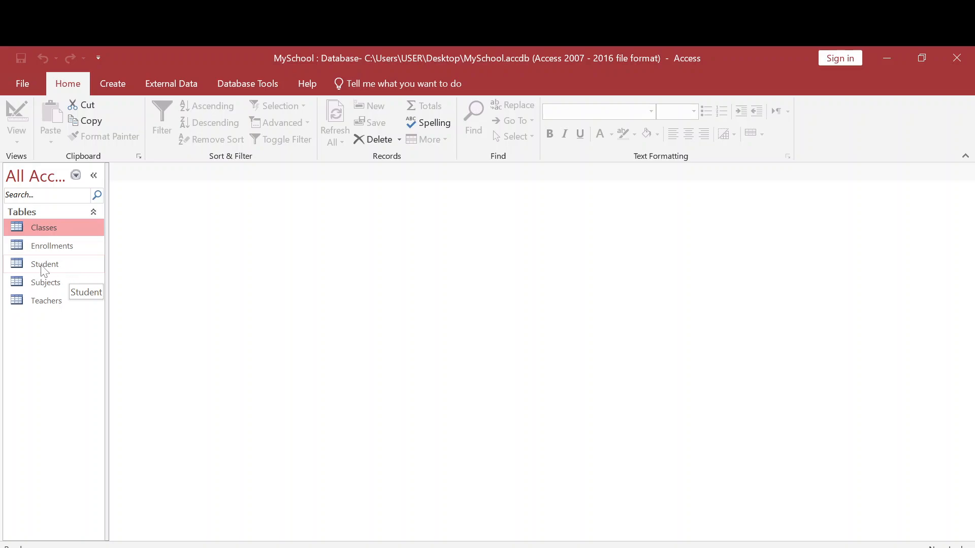
# Step: Create an automatic single-record form based on the Student table
pyautogui.click(43, 268)
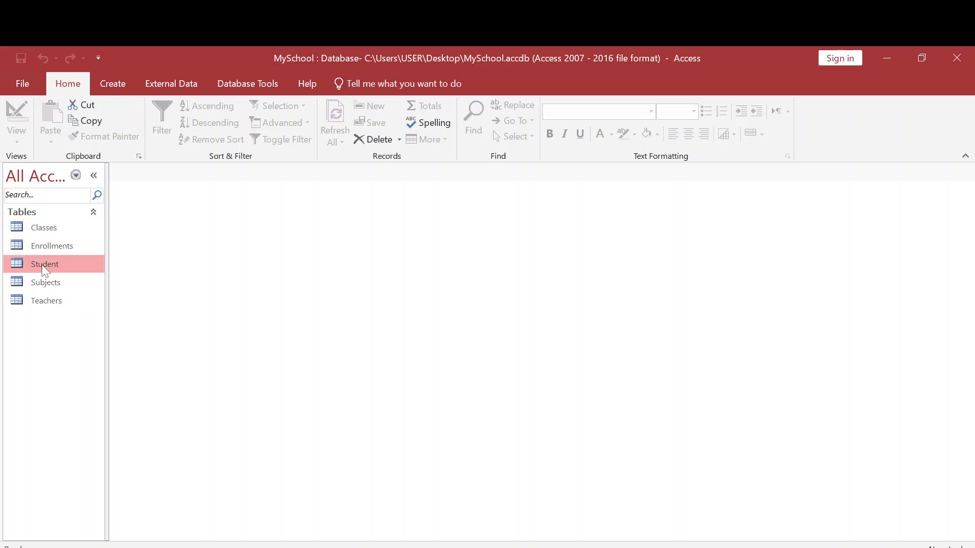
pyautogui.click(107, 87)
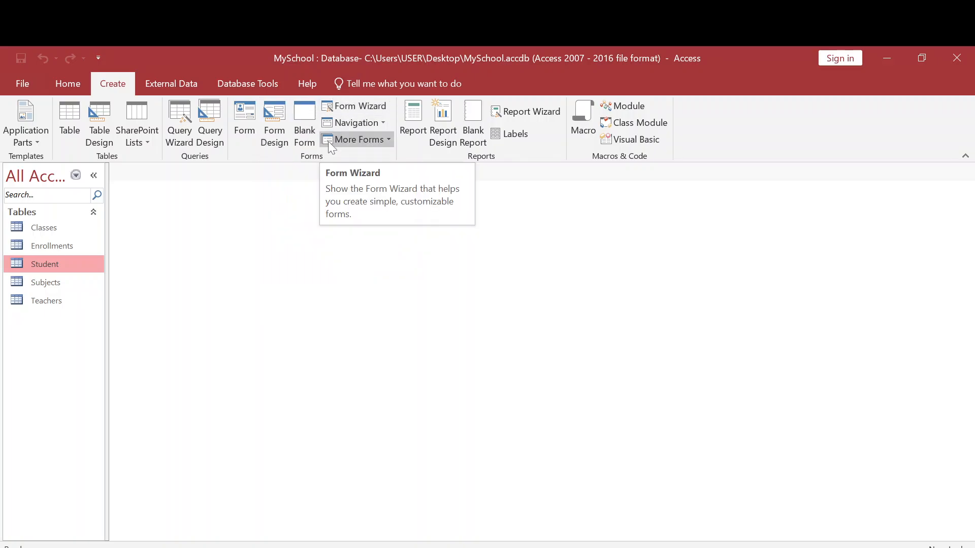
pyautogui.click(243, 118)
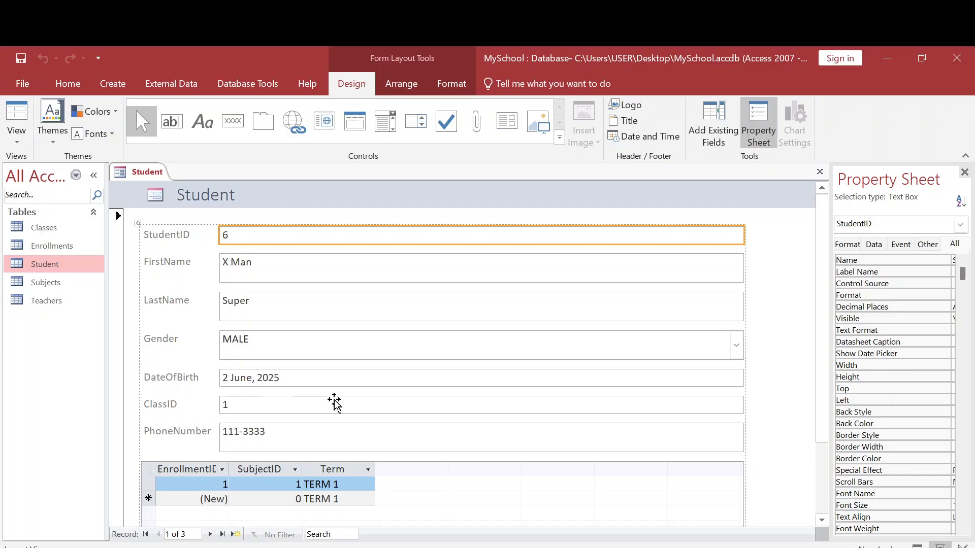
# Step: Look through the new Student form's fields, from PhoneNumber up to StudentID
pyautogui.click(328, 439)
pyautogui.click(312, 404)
pyautogui.click(321, 382)
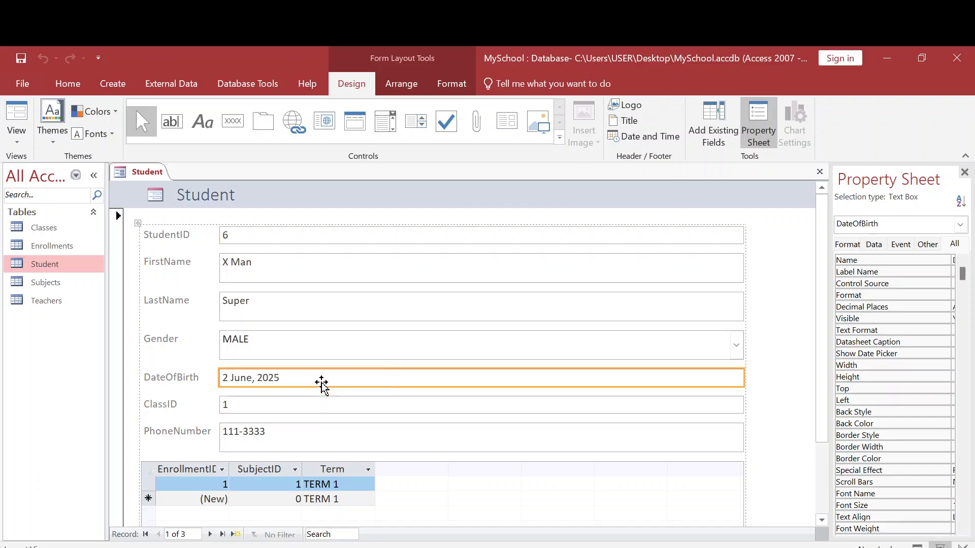
pyautogui.click(562, 347)
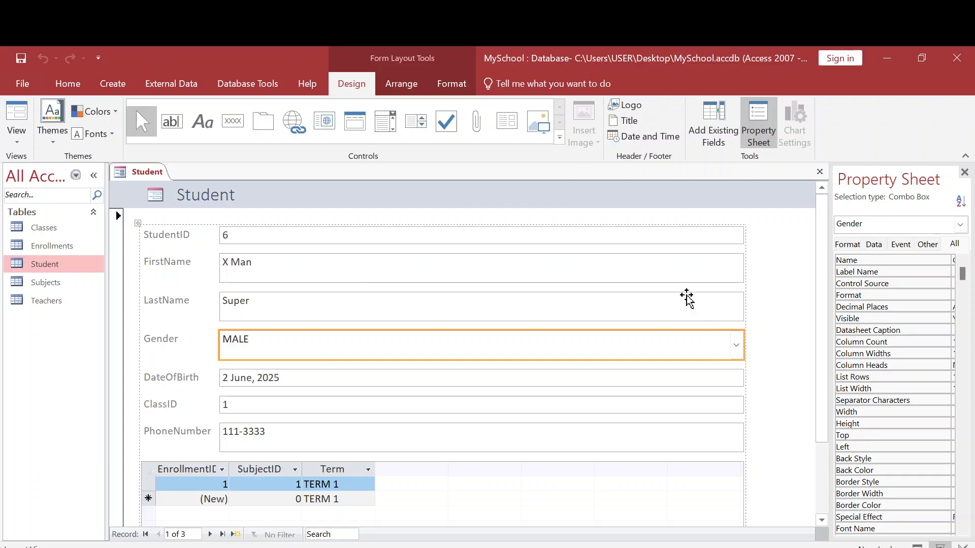
pyautogui.click(666, 315)
pyautogui.click(365, 273)
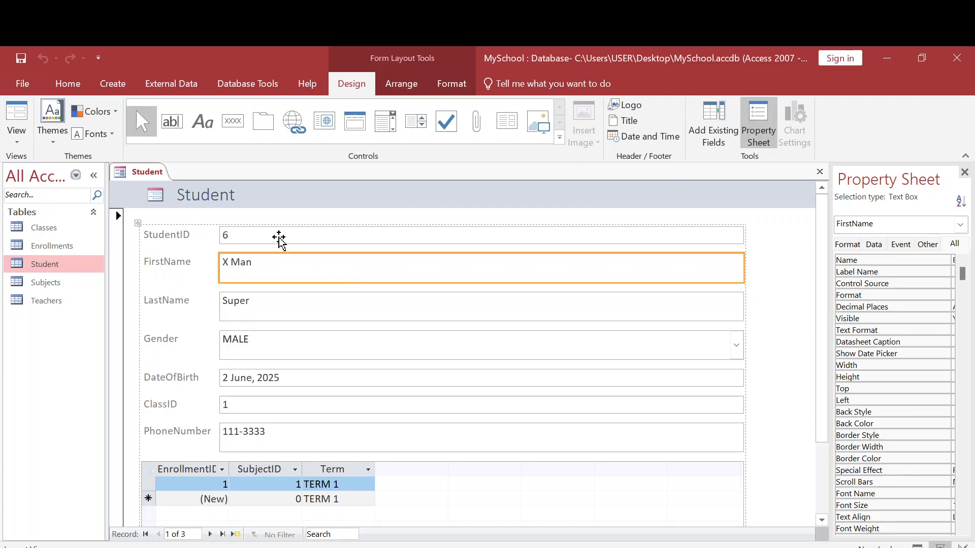
pyautogui.click(279, 237)
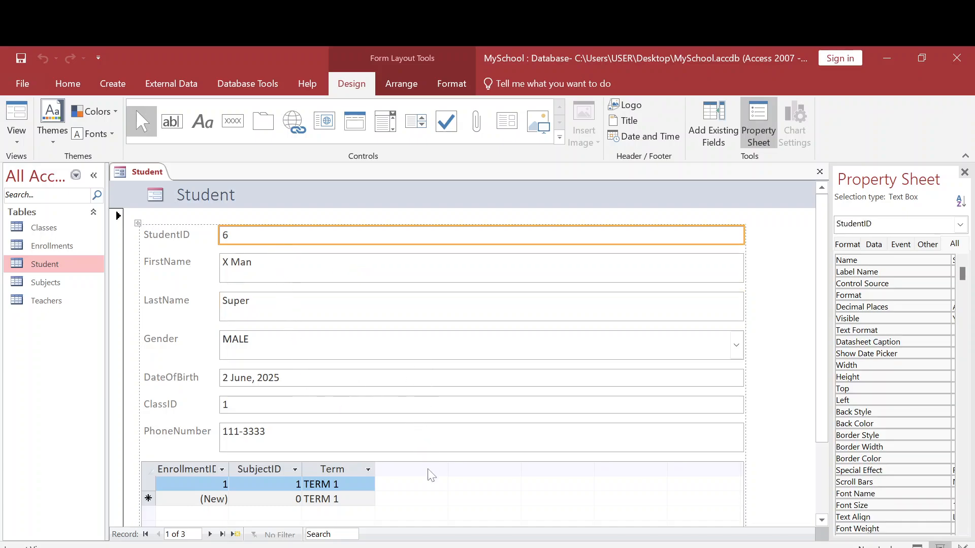
# Step: Save the new form under the name StudentForm
pyautogui.hotkey('ctrl', 's')
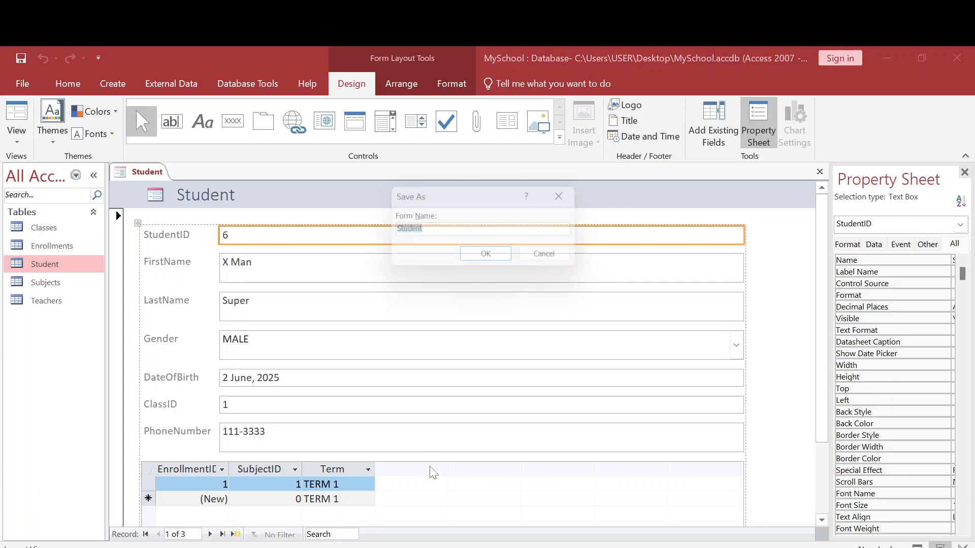
pyautogui.press('End')
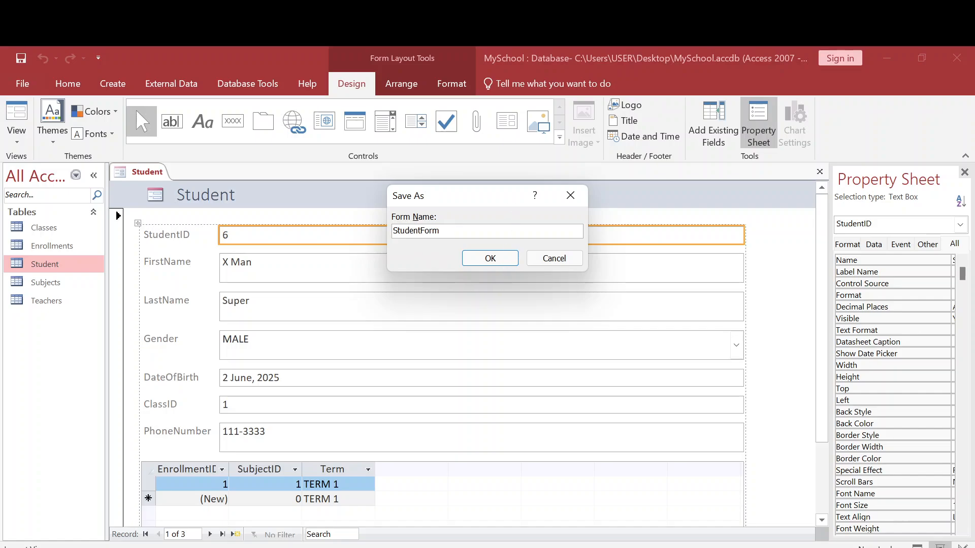
pyautogui.click(495, 259)
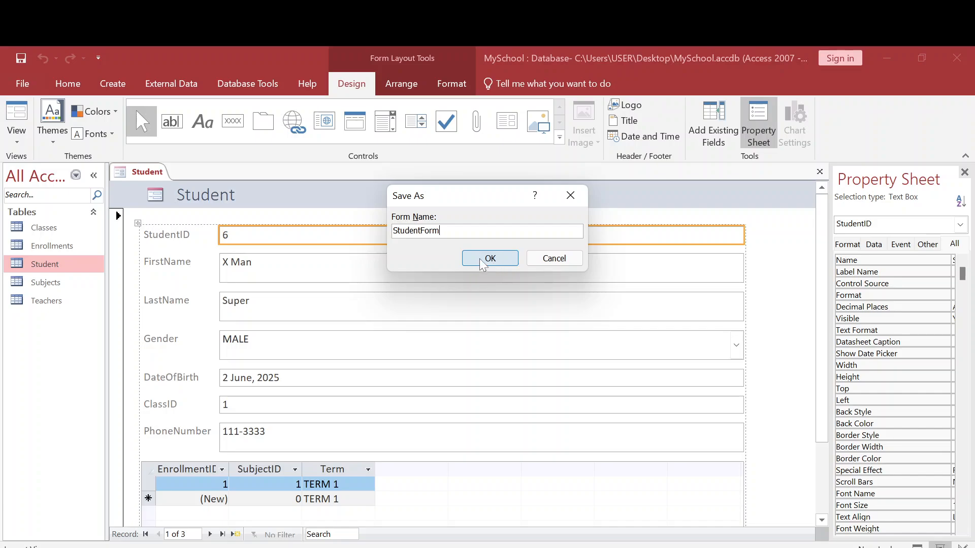
pyautogui.click(482, 263)
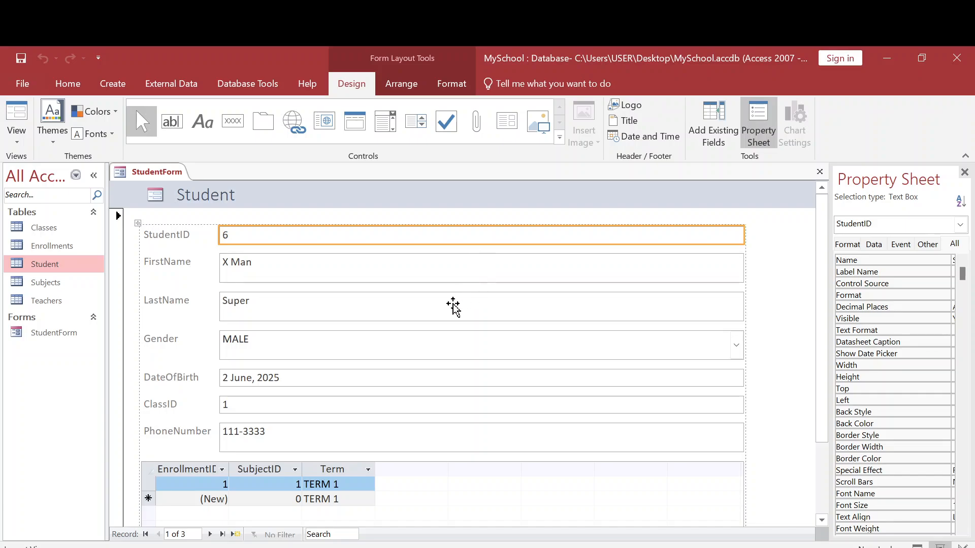
# Step: Examine the saved StudentForm, including its enrollment subform, record selector and the FirstName and StudentID fields
pyautogui.click(65, 332)
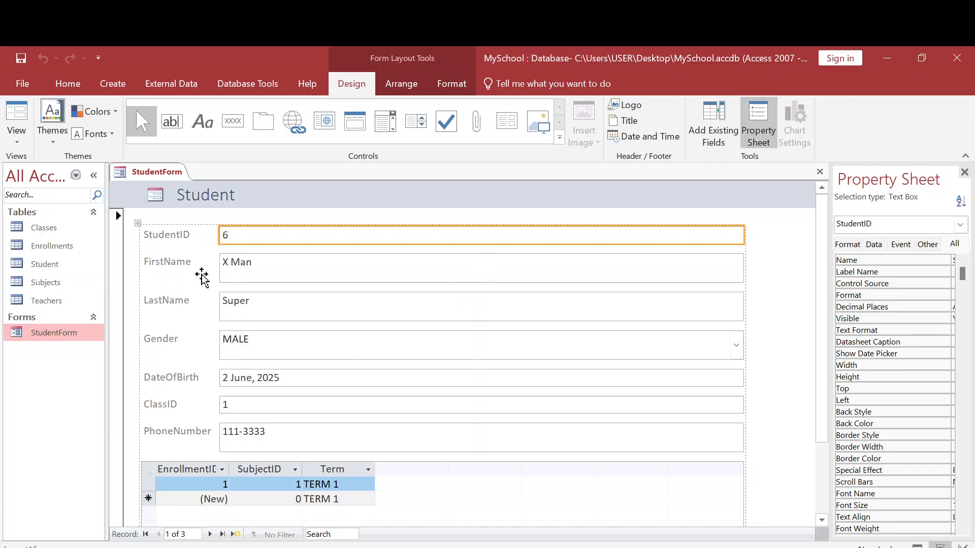
pyautogui.scroll(-3, 425, 302)
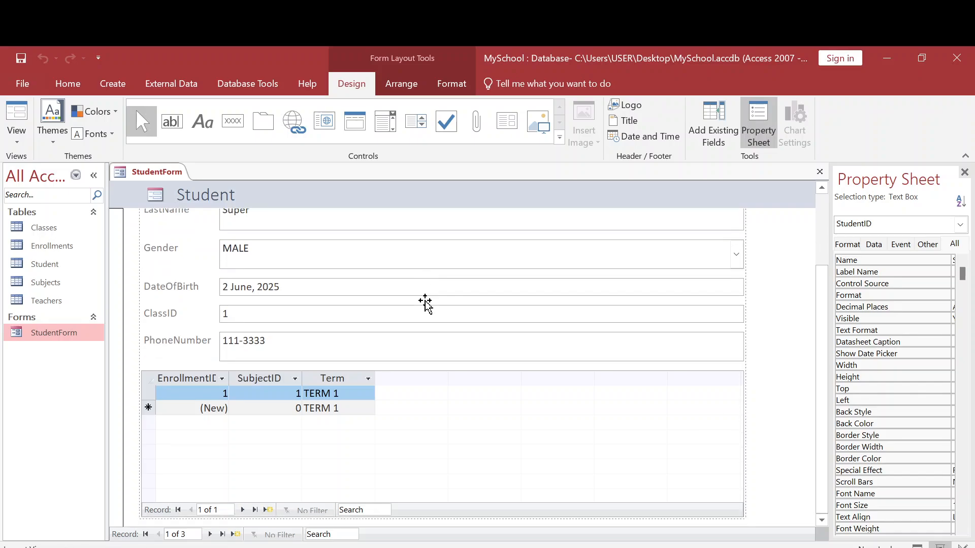
pyautogui.scroll(3, 425, 304)
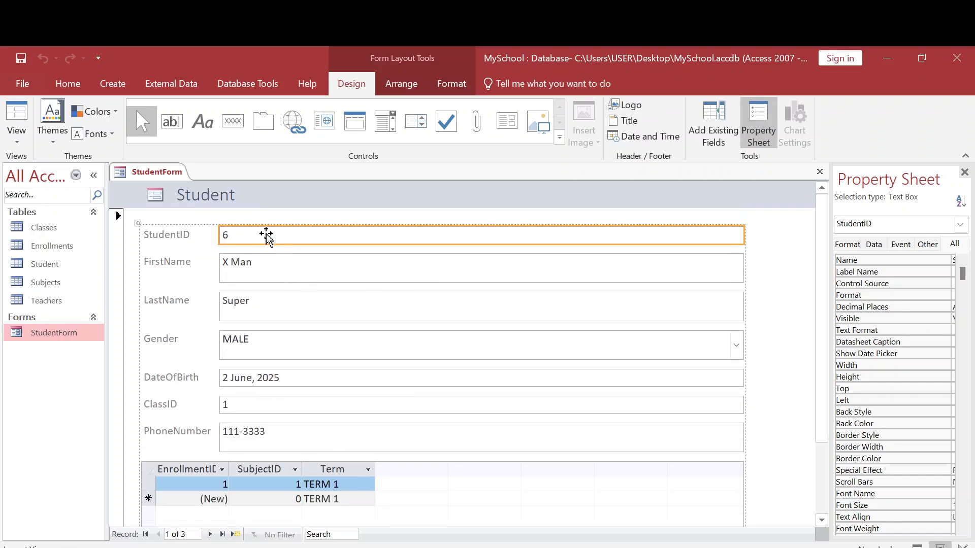
pyautogui.click(270, 268)
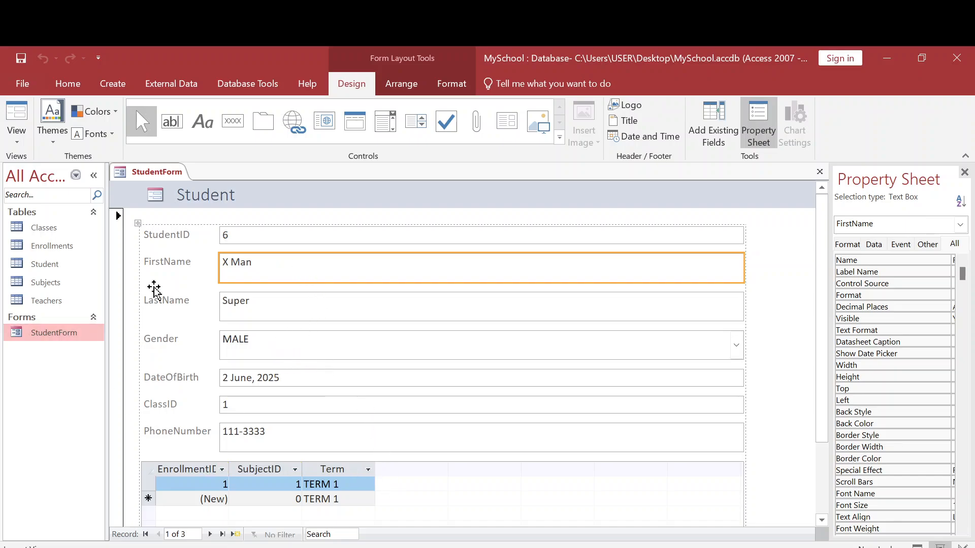
pyautogui.click(118, 216)
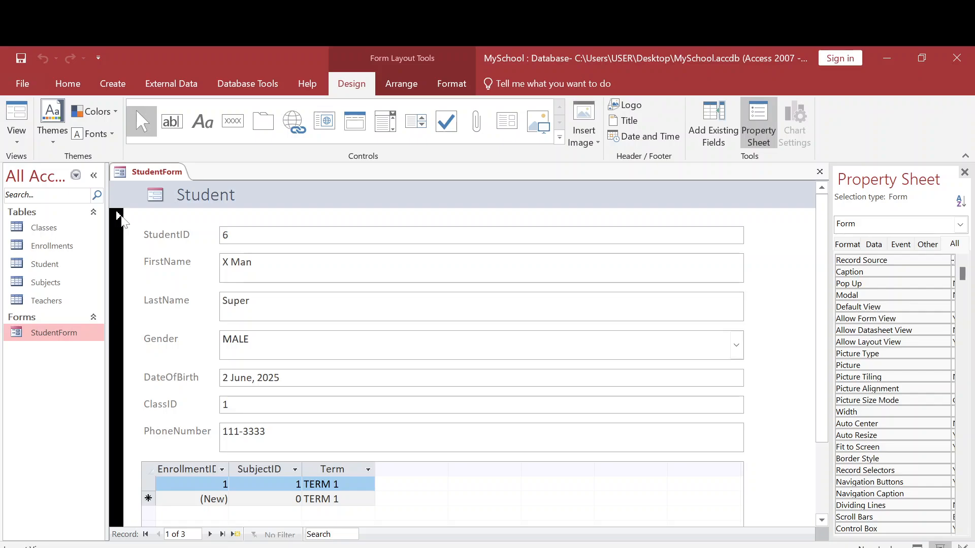
pyautogui.click(335, 267)
pyautogui.click(271, 241)
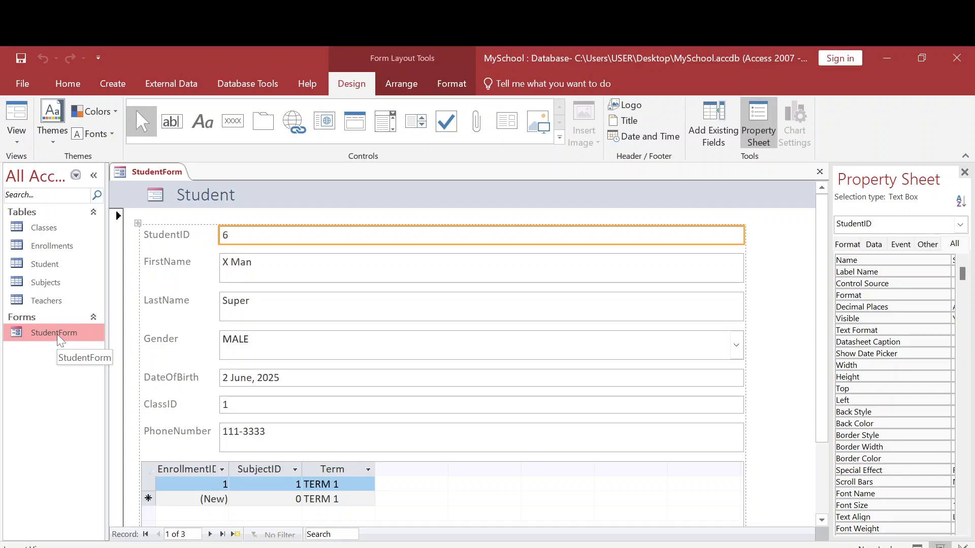
# Step: Open a new blank form in Design View
pyautogui.click(63, 264)
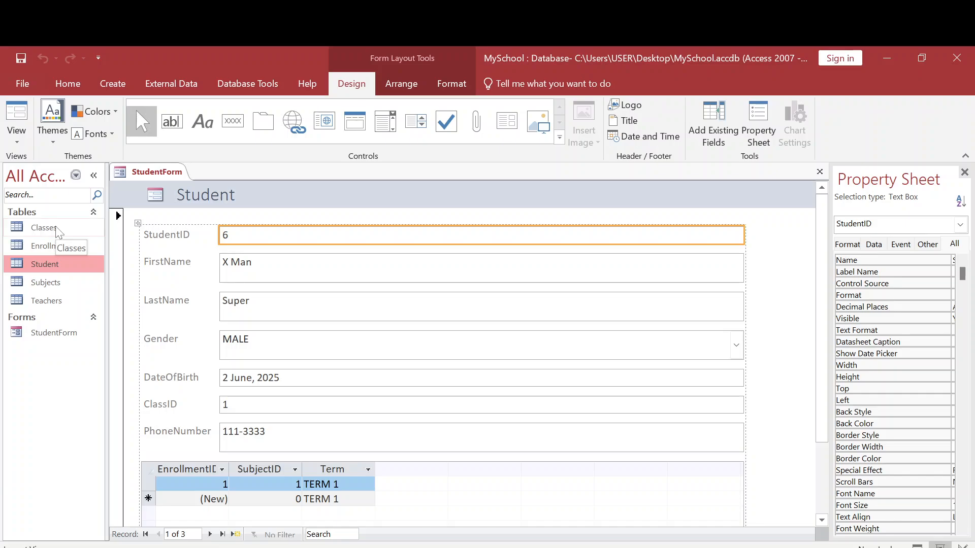
pyautogui.click(112, 85)
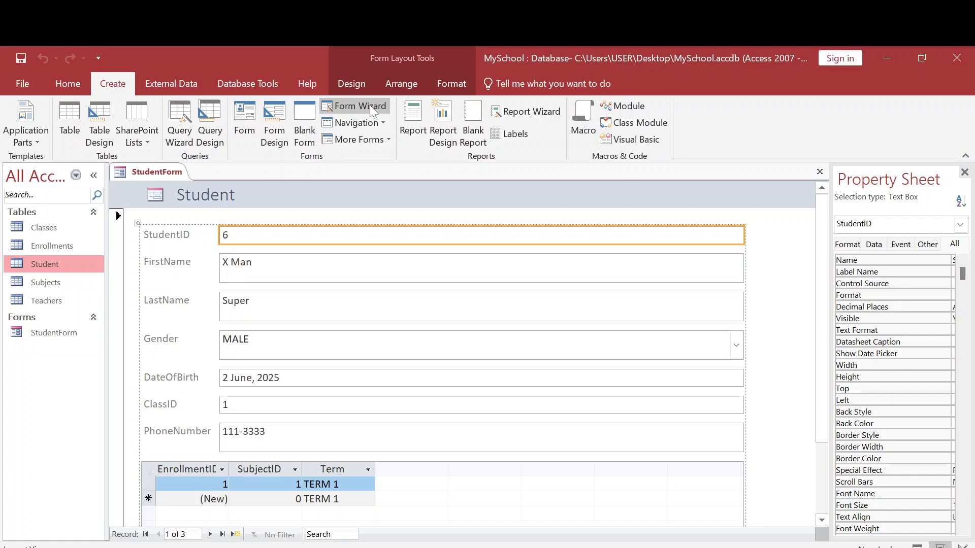
pyautogui.click(279, 122)
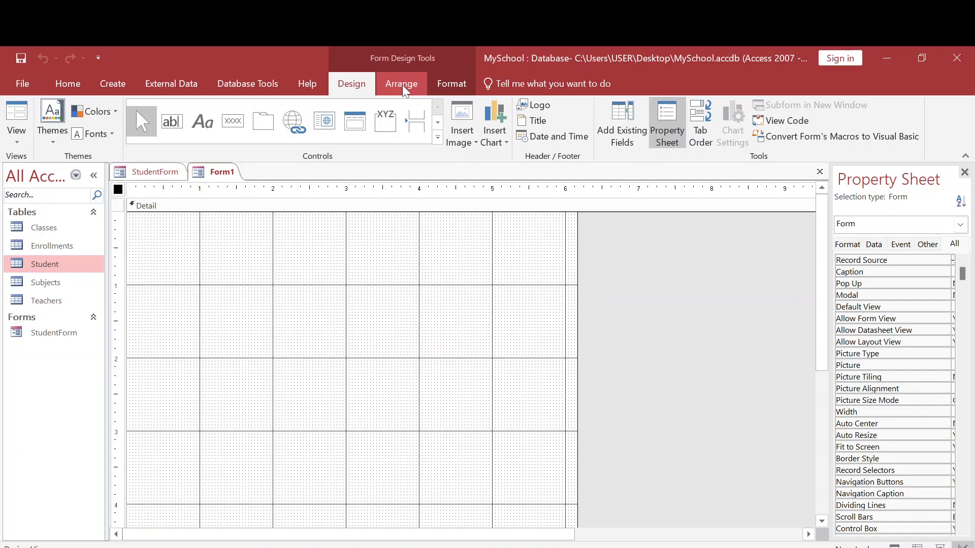
# Step: Start the Form Wizard, allowing its file to open despite the security notice, and choose the Student table as the source
pyautogui.click(112, 85)
pyautogui.click(357, 107)
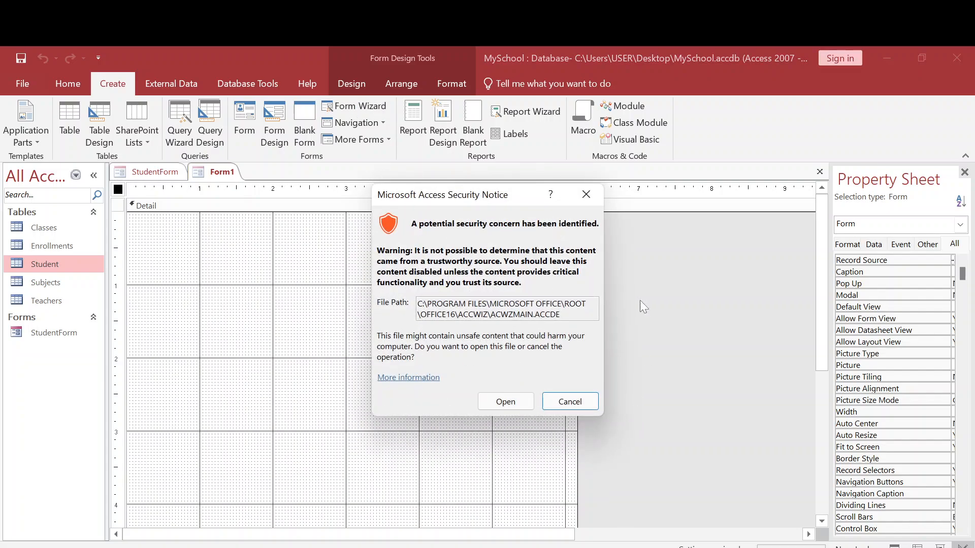
pyautogui.click(508, 402)
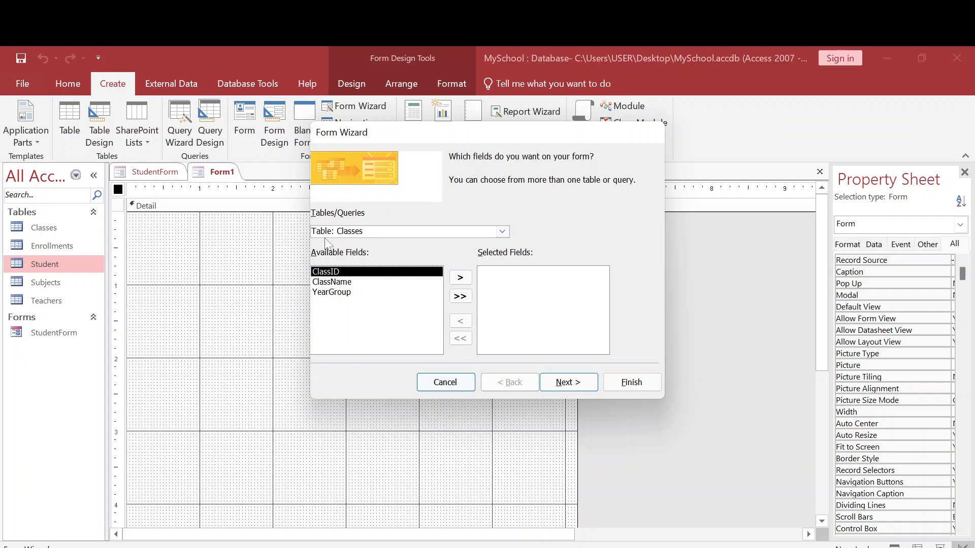
pyautogui.click(502, 232)
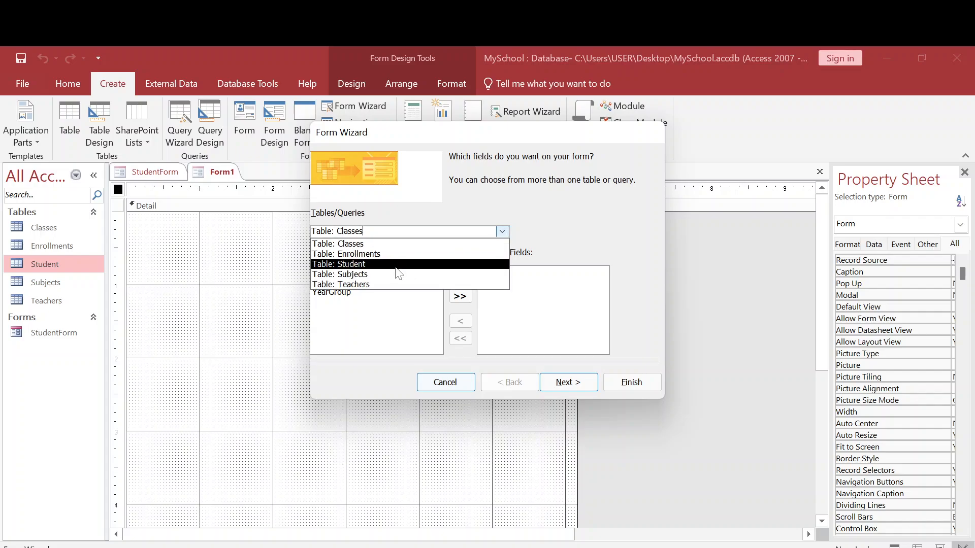
pyautogui.click(358, 265)
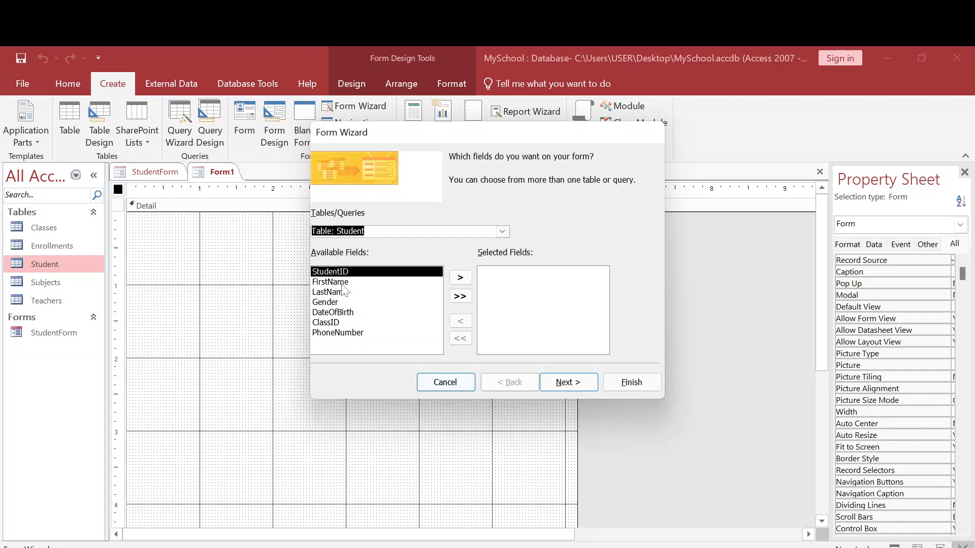
# Step: Add FirstName, LastName, Gender, DateOfBirth and PhoneNumber to the form's selected fields and continue to the layout choice
pyautogui.doubleClick(342, 284)
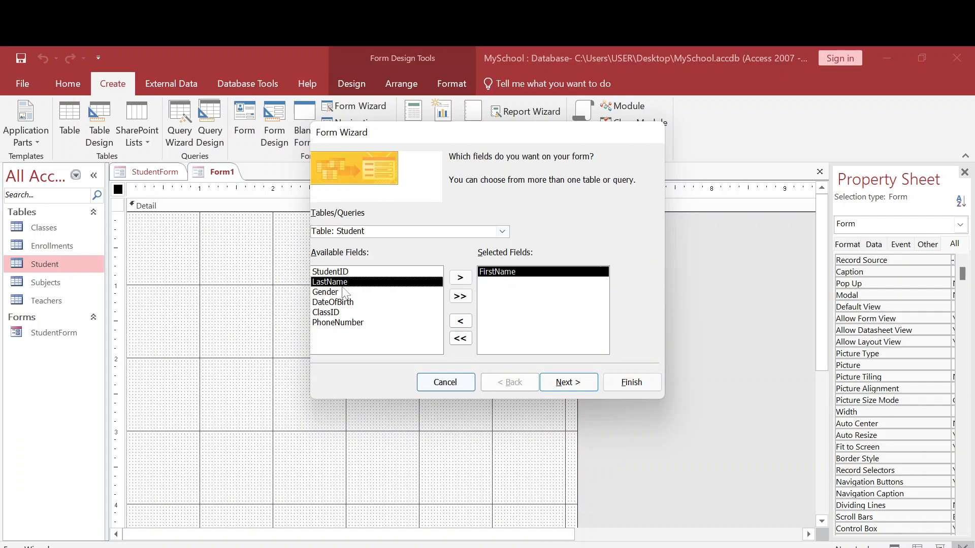
pyautogui.doubleClick(343, 284)
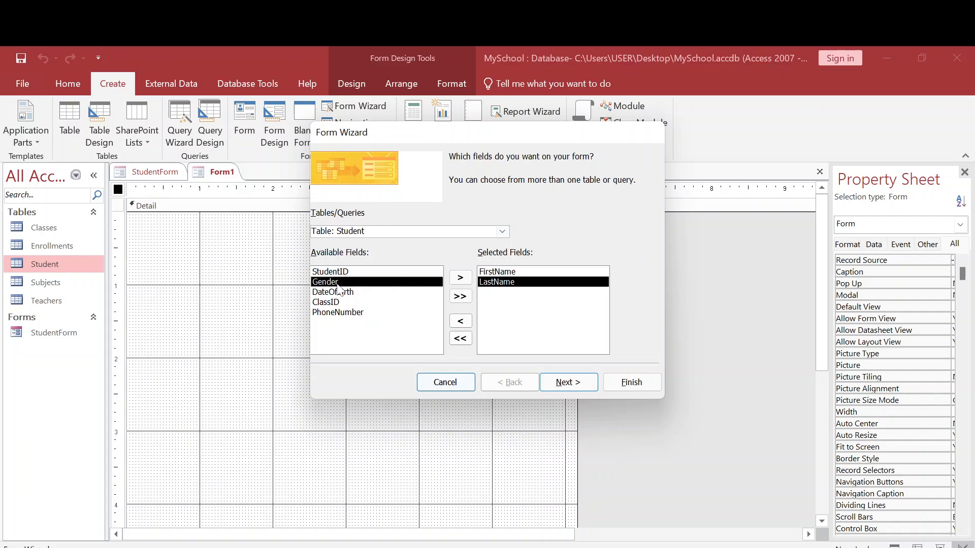
pyautogui.doubleClick(339, 283)
pyautogui.doubleClick(339, 284)
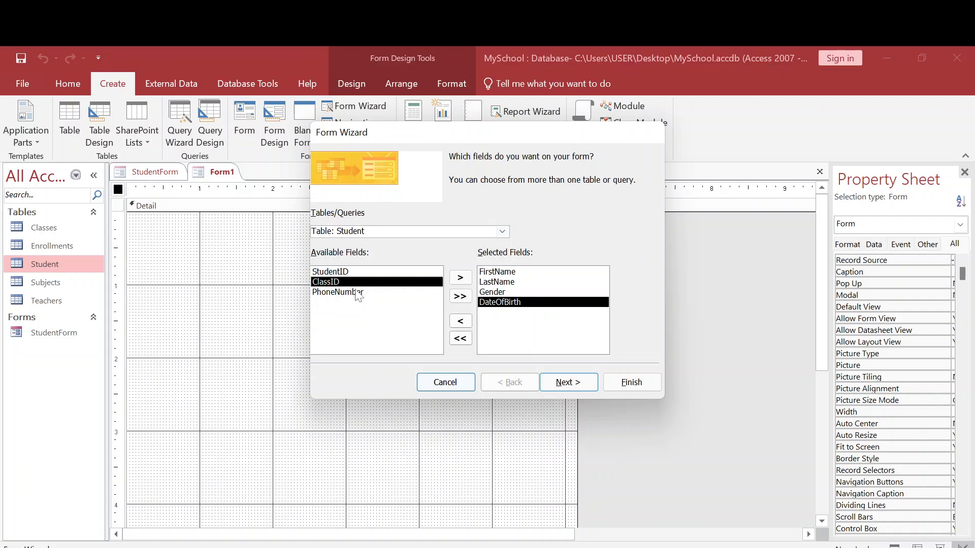
pyautogui.doubleClick(351, 293)
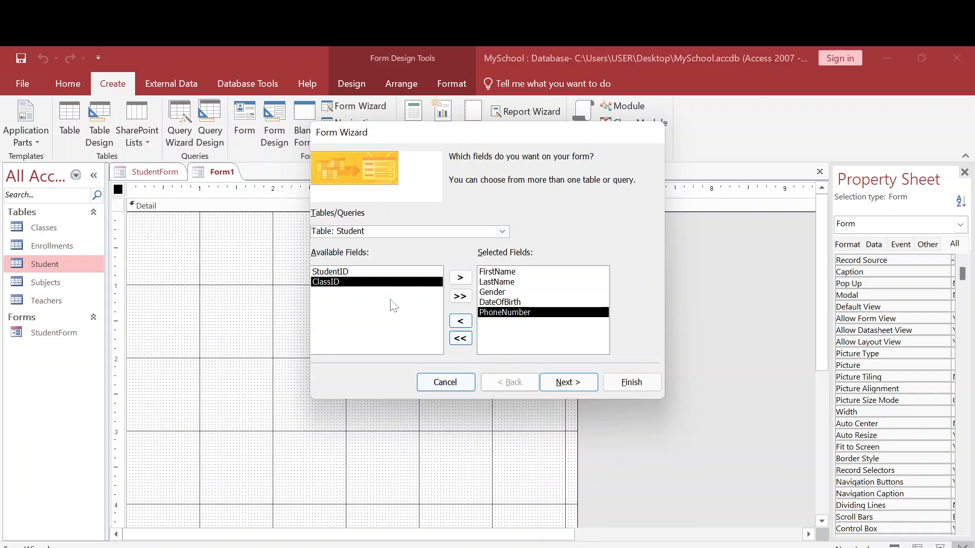
pyautogui.click(349, 276)
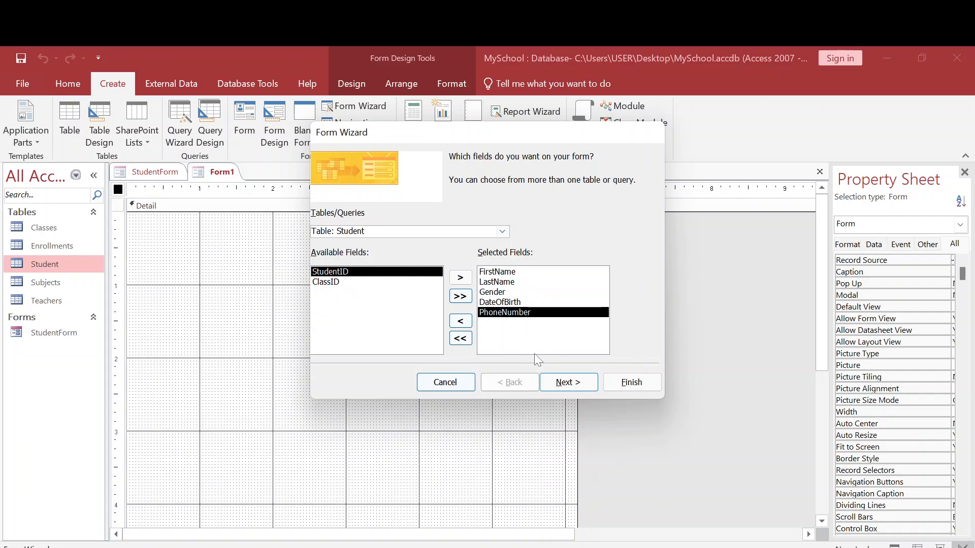
pyautogui.click(569, 383)
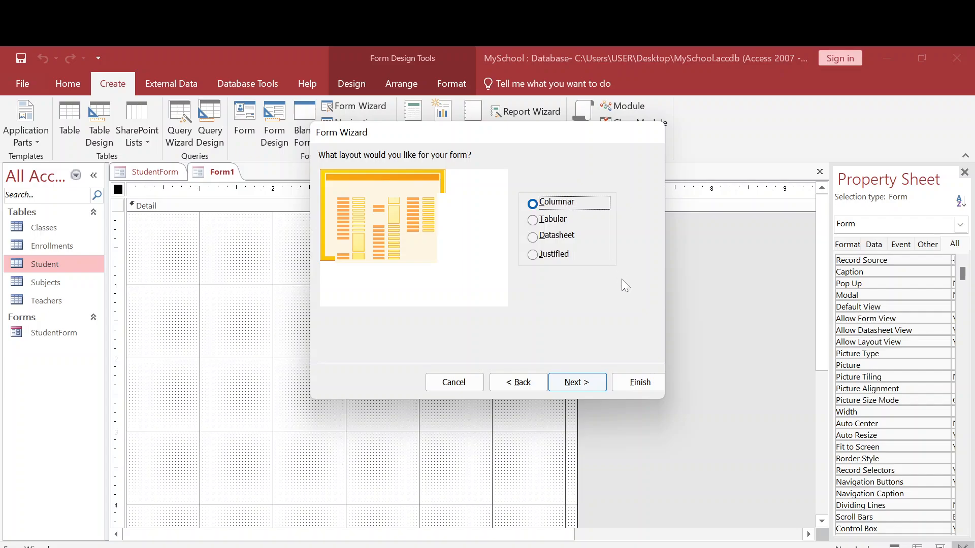
# Step: Accept the Columnar layout, title the form StudentForm1 and finish the wizard with the form opened for viewing
pyautogui.click(585, 382)
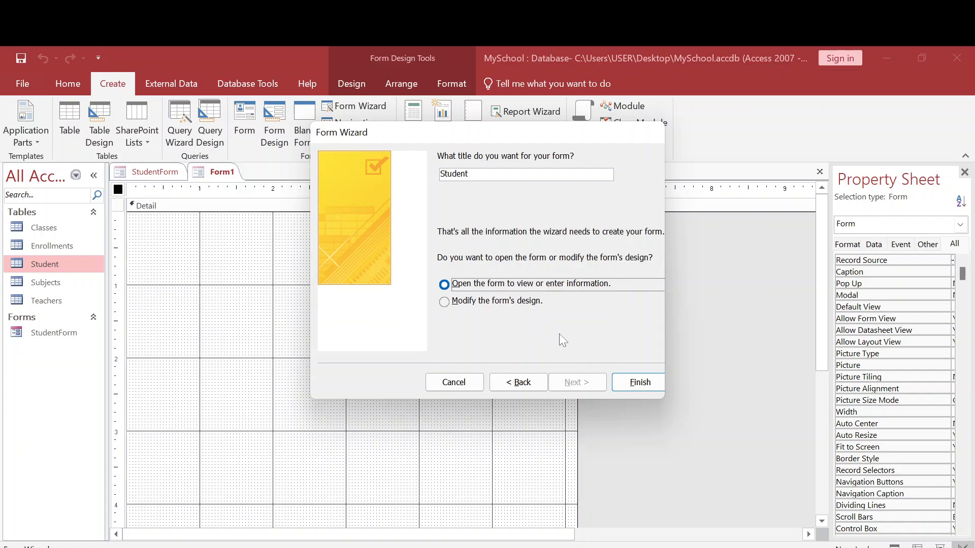
pyautogui.click(469, 174)
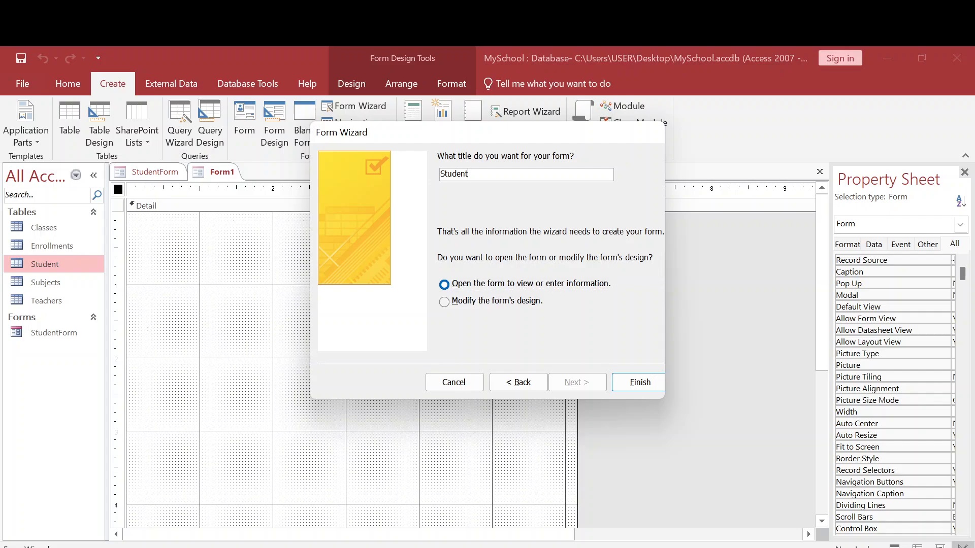
pyautogui.write('Fr')
pyautogui.write('m1')
pyautogui.write('o')
pyautogui.click(639, 383)
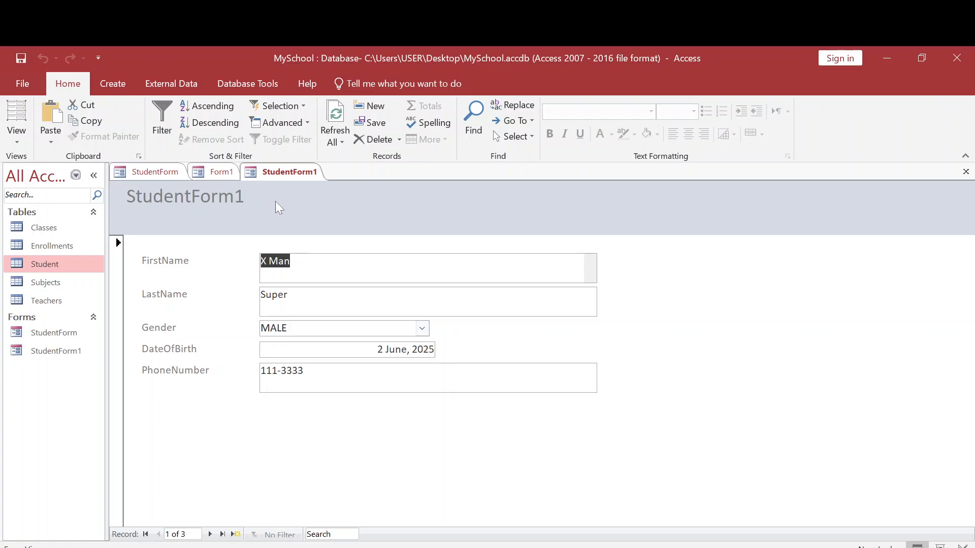
# Step: Close the blank Form1 design
pyautogui.rightClick(219, 175)
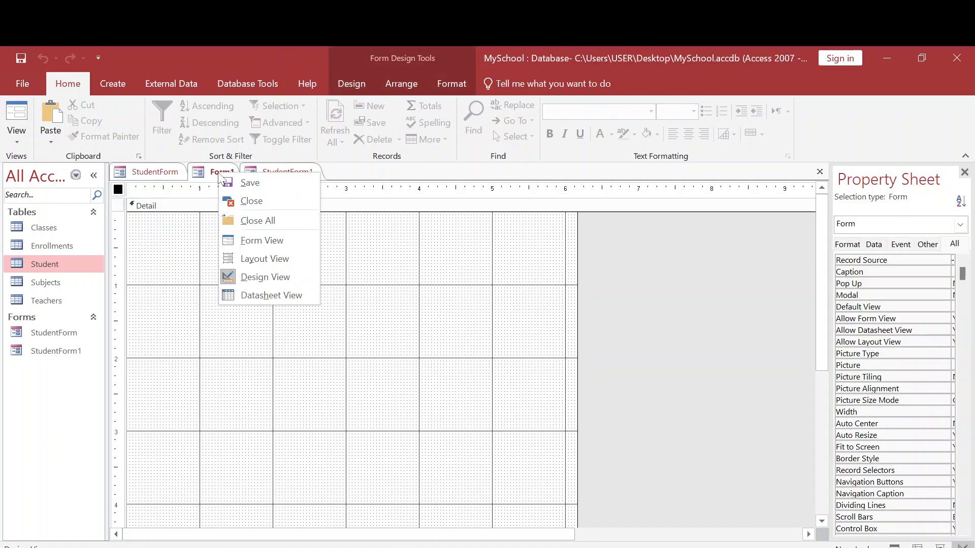
pyautogui.click(246, 204)
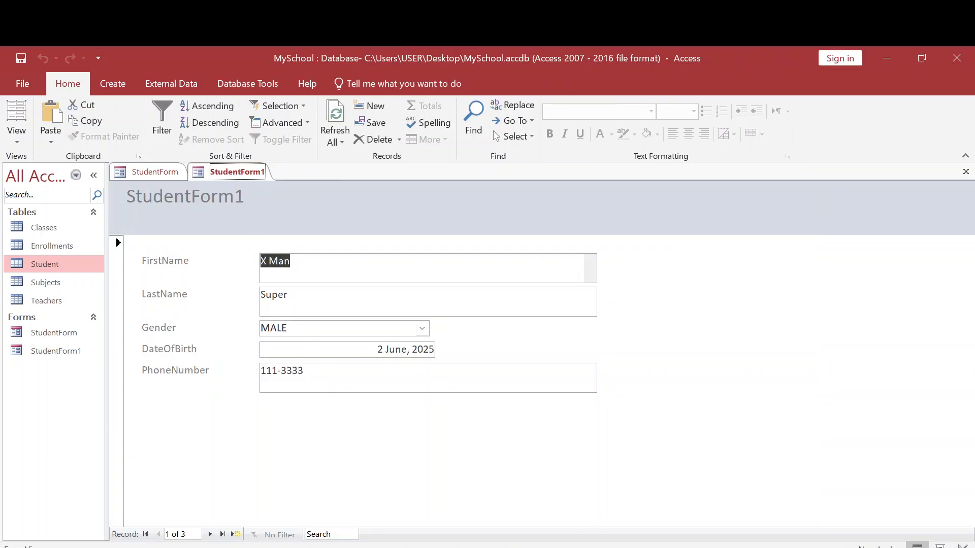
# Step: Try out the Gender list on the first record of StudentForm1 by choosing FEMALE and switching back to MALE
pyautogui.click(292, 261)
pyautogui.doubleClick(291, 261)
pyautogui.click(290, 261)
pyautogui.doubleClick(291, 260)
pyautogui.click(287, 295)
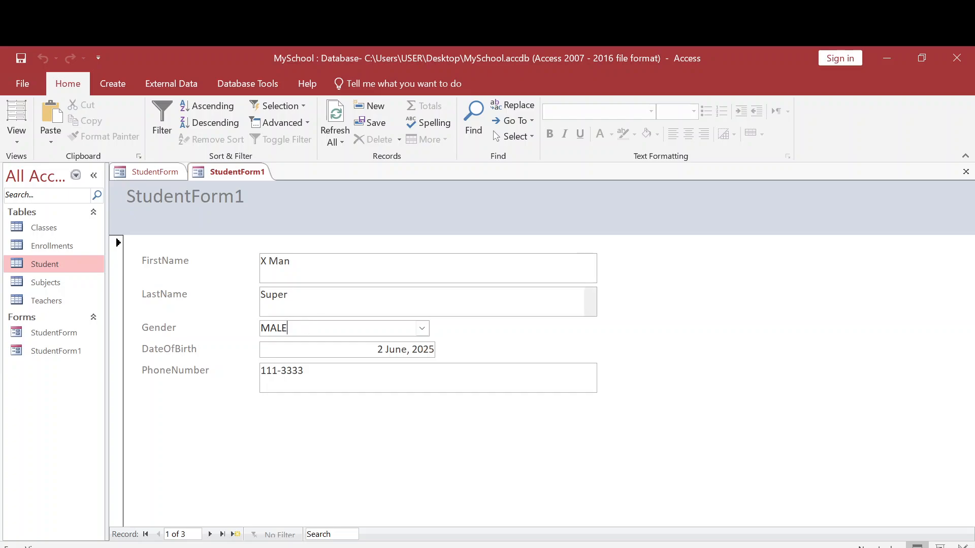
pyautogui.click(422, 328)
pyautogui.click(332, 359)
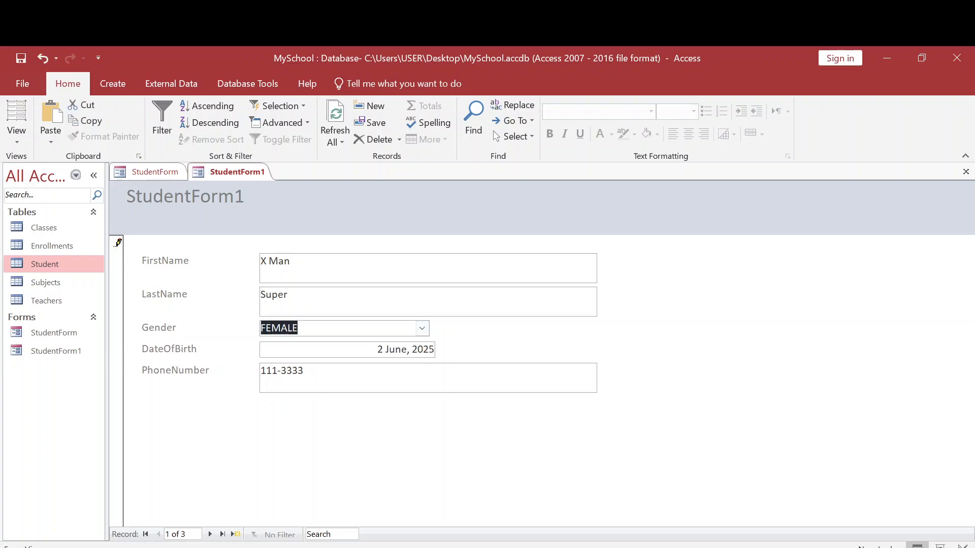
pyautogui.click(420, 330)
pyautogui.click(336, 345)
# Step: Replace the student's last name and first name in the first record of StudentForm1
pyautogui.hotkey('shift', 'Tab')
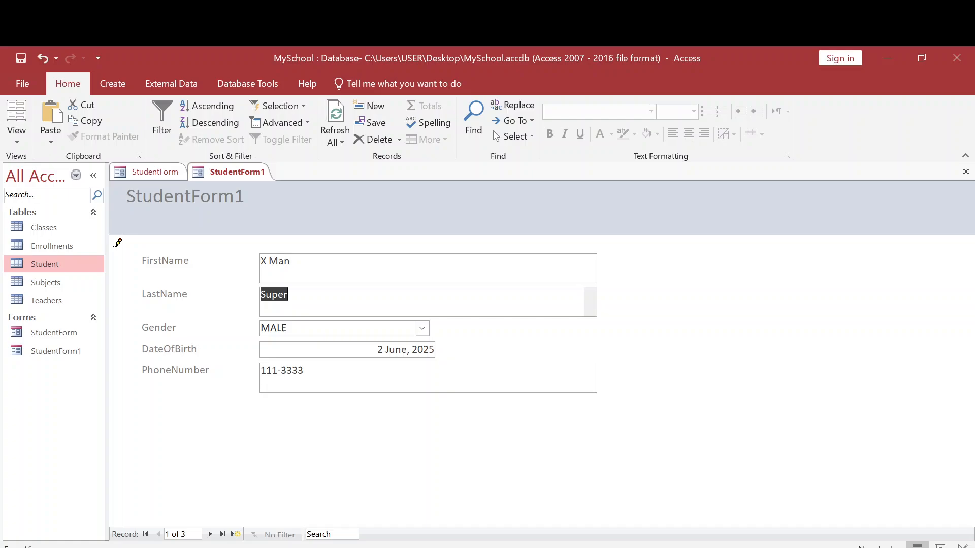
pyautogui.write('Pratt')
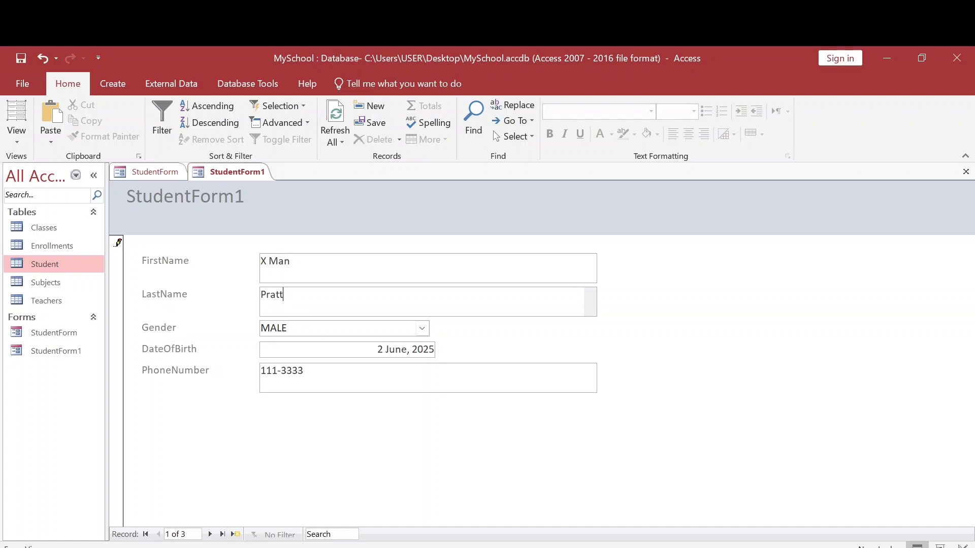
pyautogui.hotkey('shift', 'Tab')
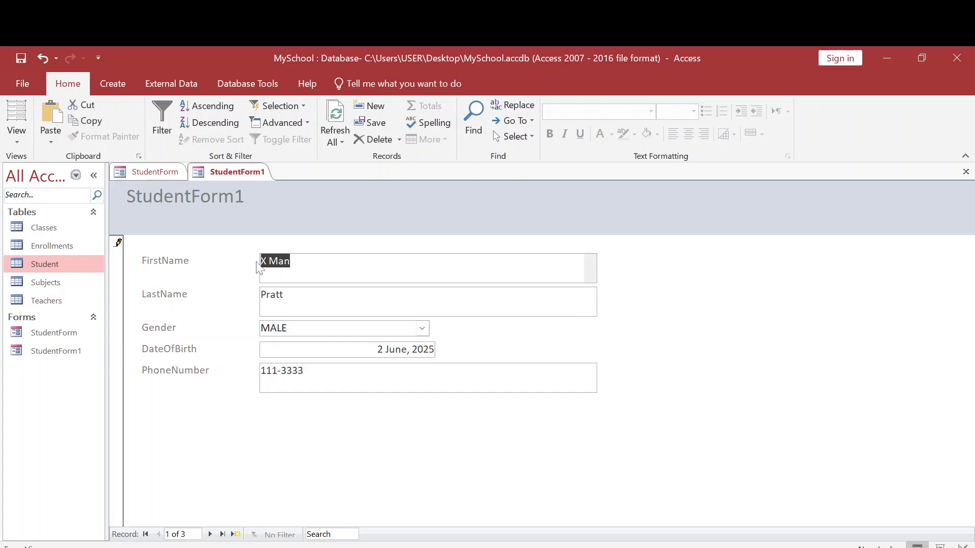
pyautogui.write('Bobo')
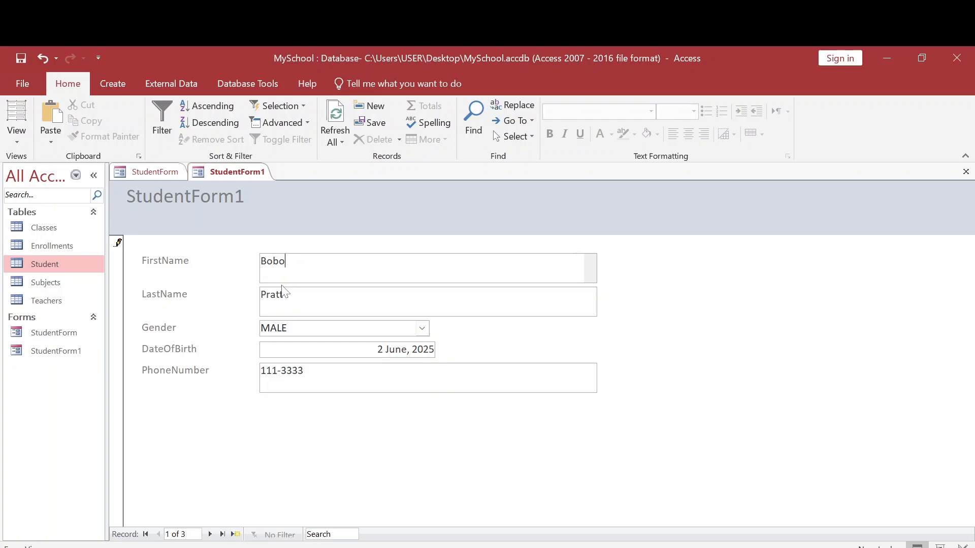
# Step: Set the same student's Gender to FEMALE and save the record
pyautogui.click(422, 328)
pyautogui.click(332, 359)
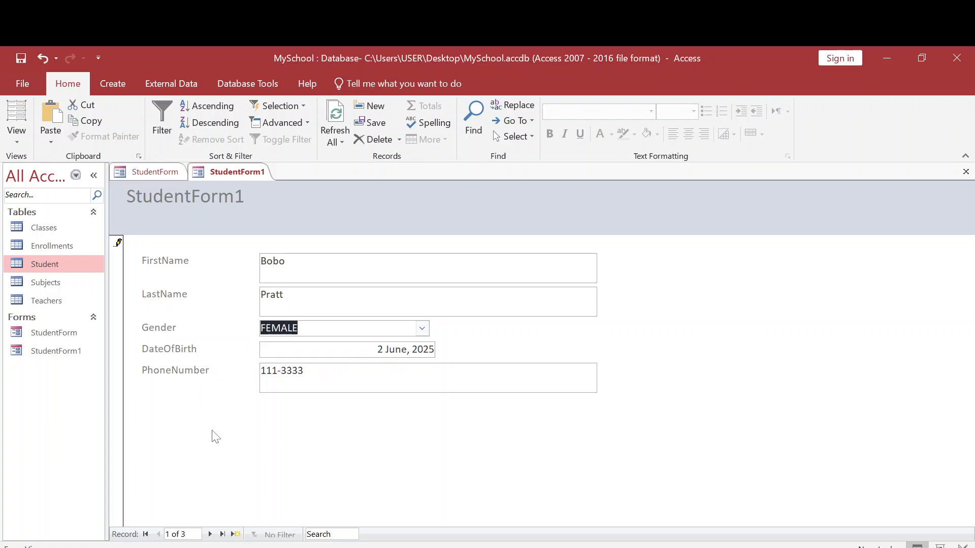
pyautogui.hotkey('ctrl', 's')
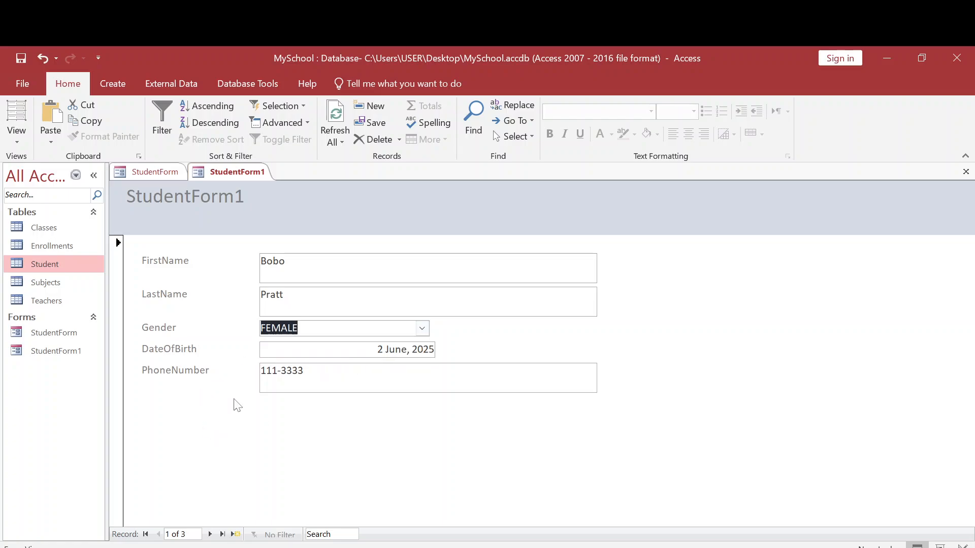
# Step: Check the edited record in the Student table, view the Classes table, and close all open objects
pyautogui.doubleClick(61, 266)
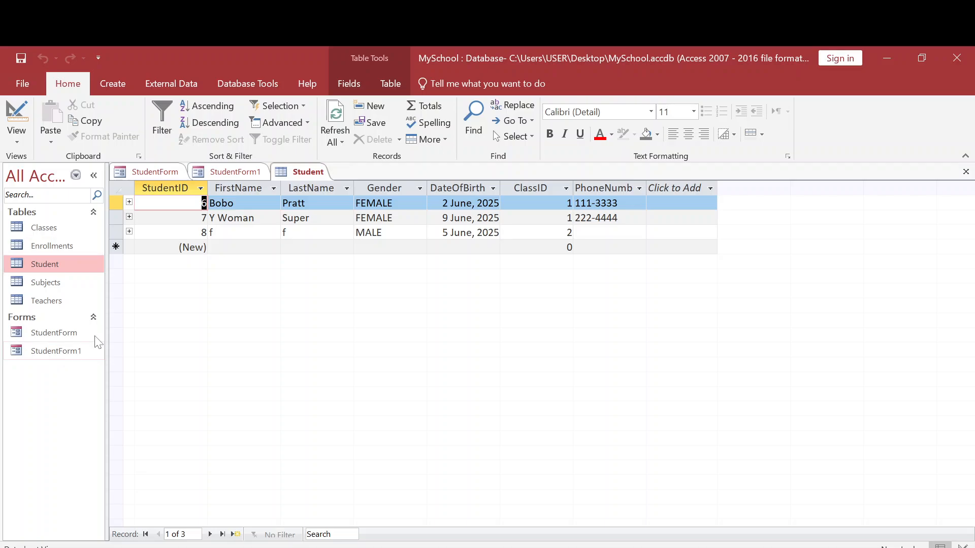
pyautogui.doubleClick(58, 350)
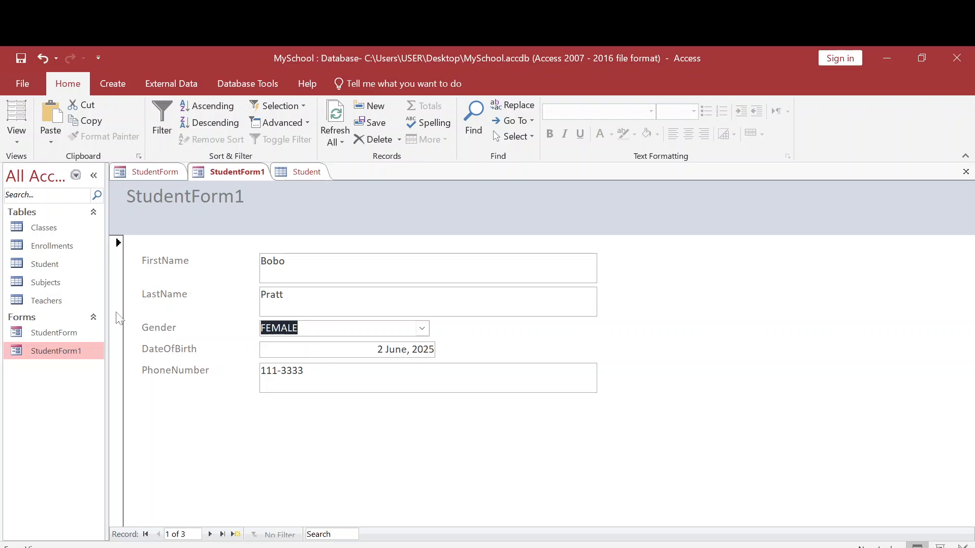
pyautogui.doubleClick(55, 230)
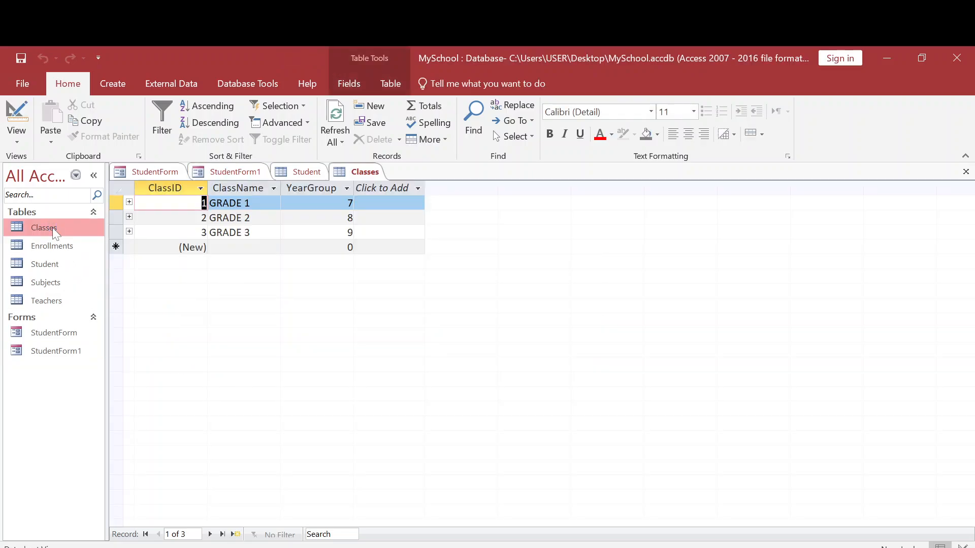
pyautogui.rightClick(366, 172)
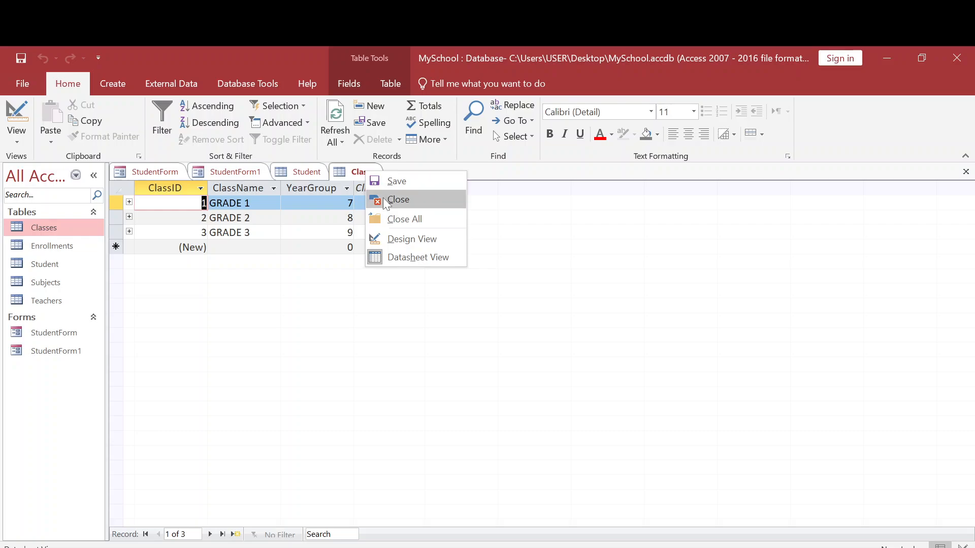
pyautogui.click(393, 219)
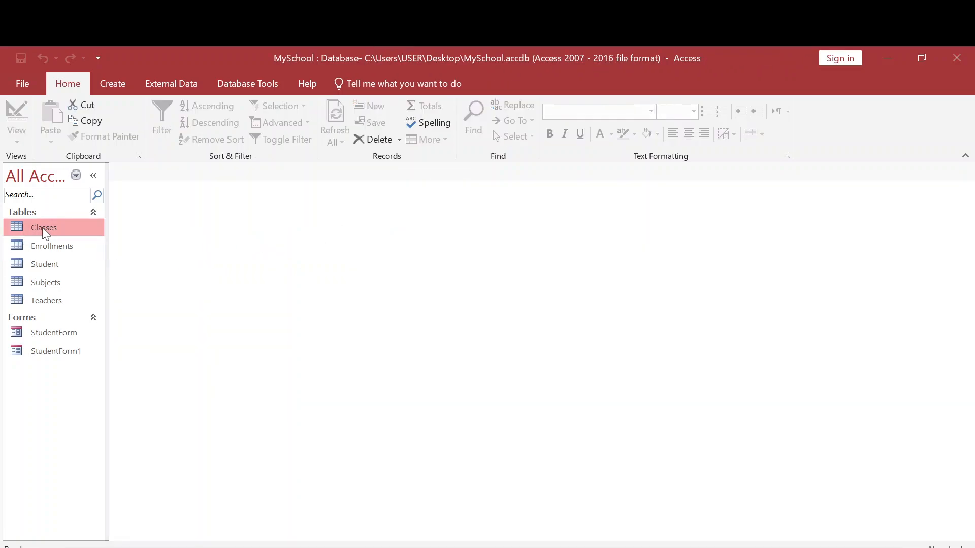
# Step: Start the Form Wizard on the Classes table, add ClassName and YearGroup to the selected fields and continue to the layout choice
pyautogui.click(114, 84)
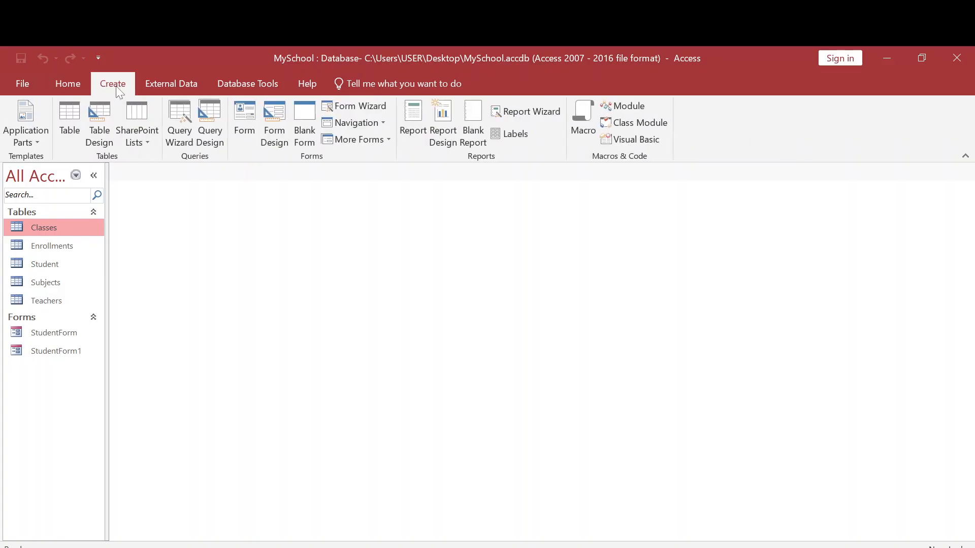
pyautogui.click(357, 104)
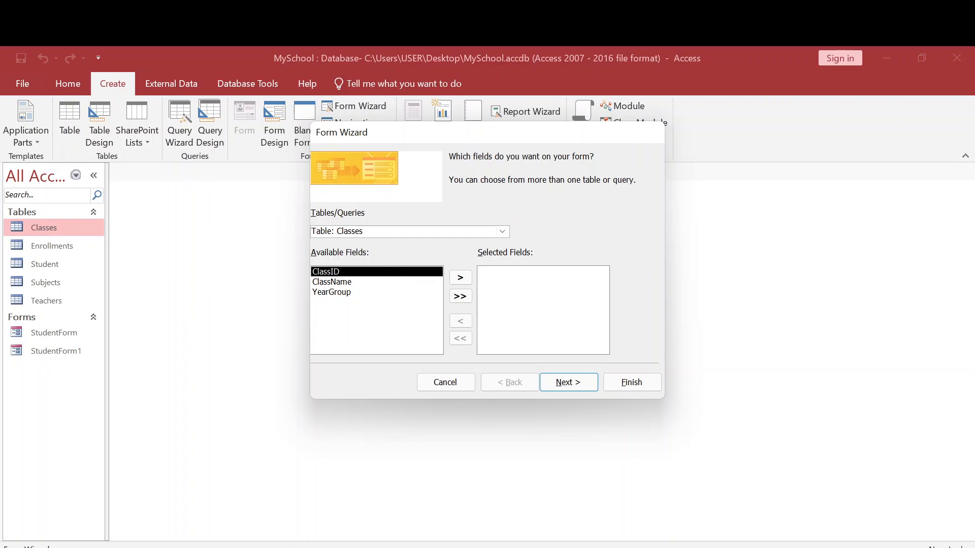
pyautogui.click(502, 232)
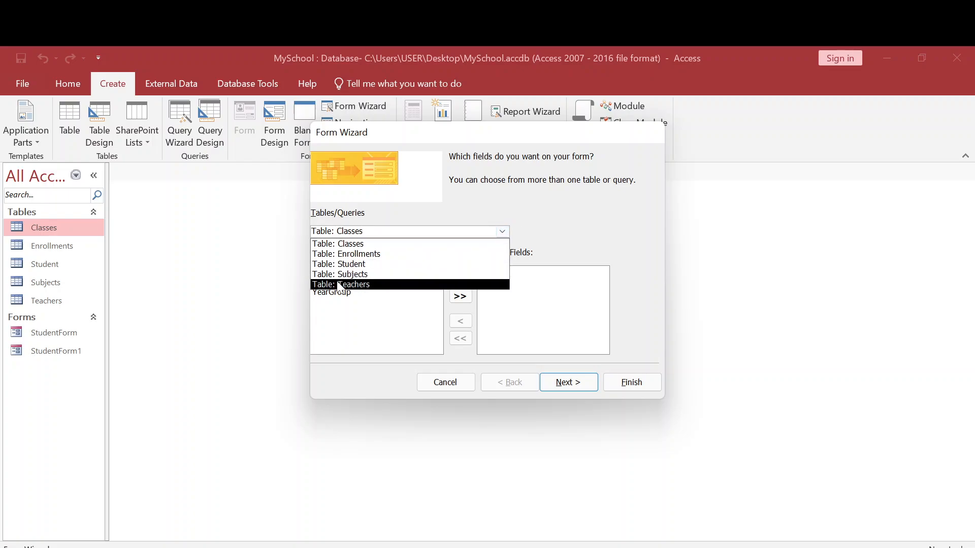
pyautogui.click(511, 228)
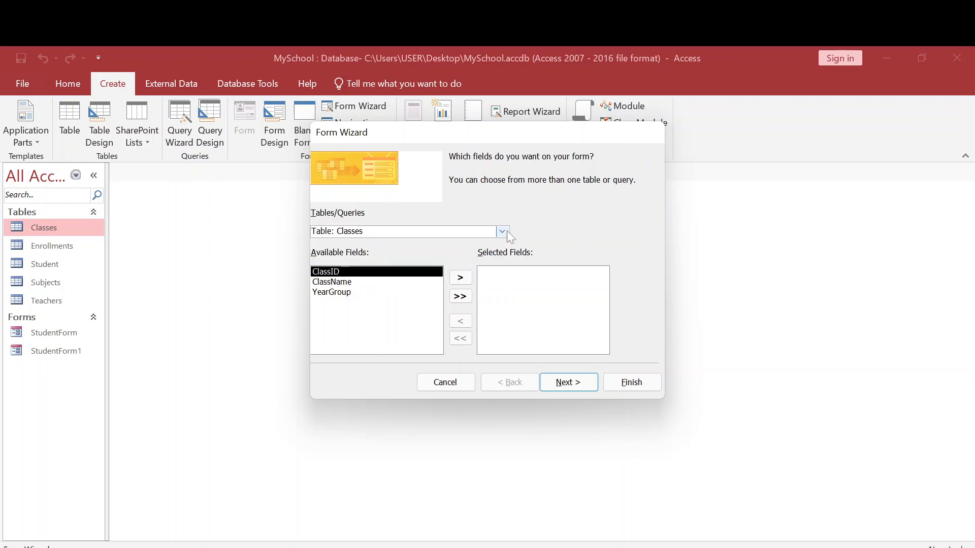
pyautogui.doubleClick(345, 282)
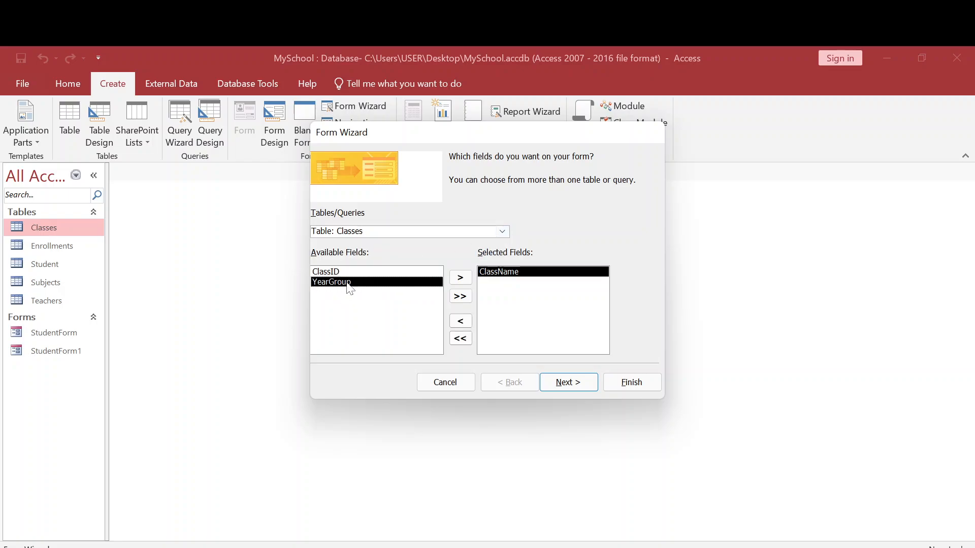
pyautogui.doubleClick(348, 282)
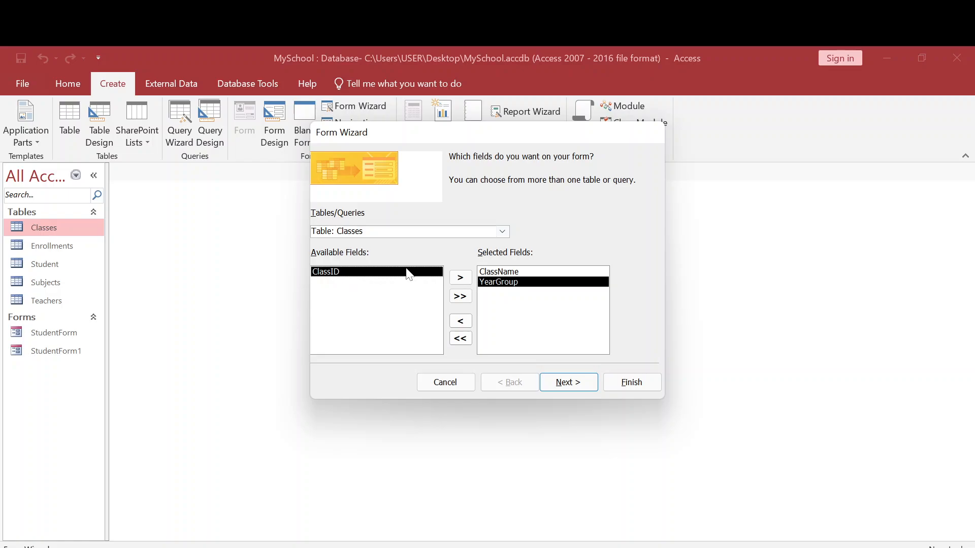
pyautogui.click(564, 383)
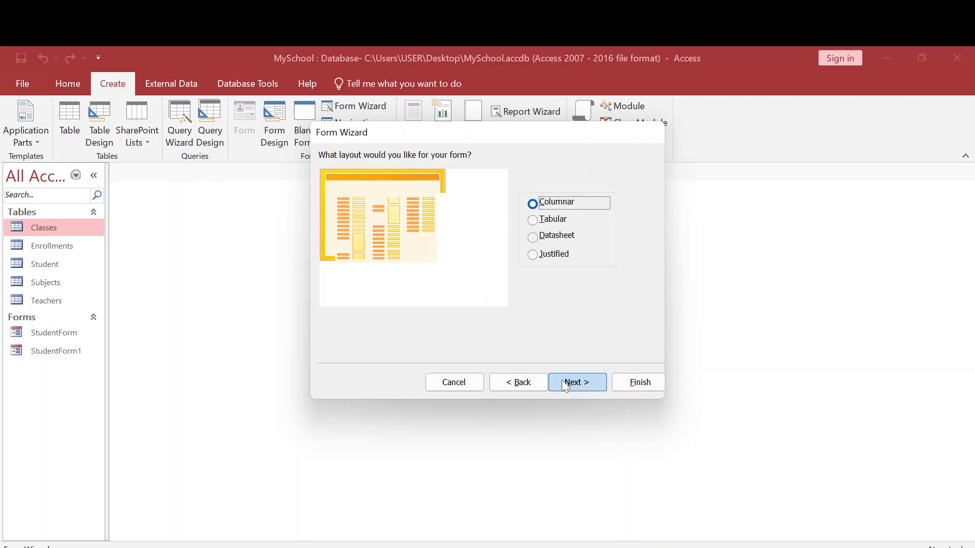
# Step: Choose the Tabular layout, title the form ClassesForm and finish the wizard with the form opened for viewing
pyautogui.click(533, 222)
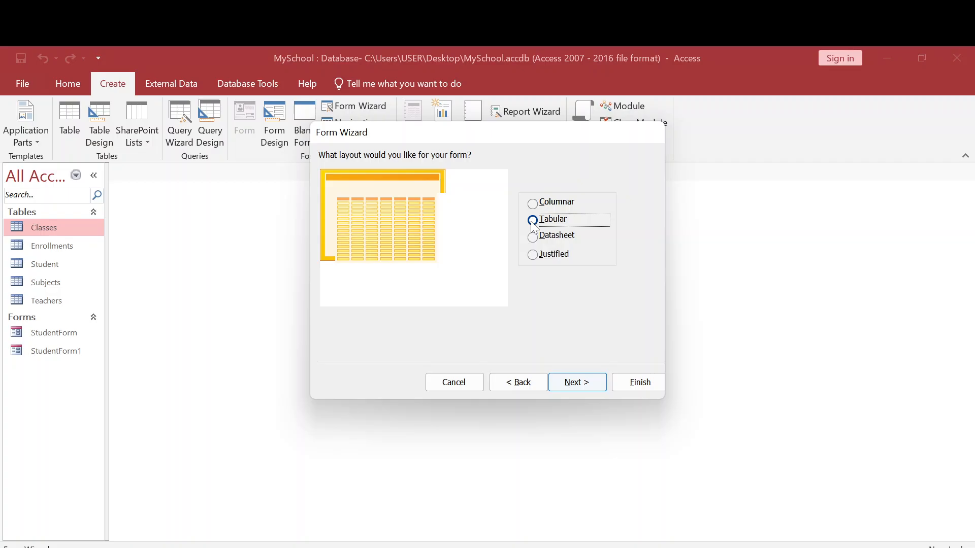
pyautogui.click(577, 382)
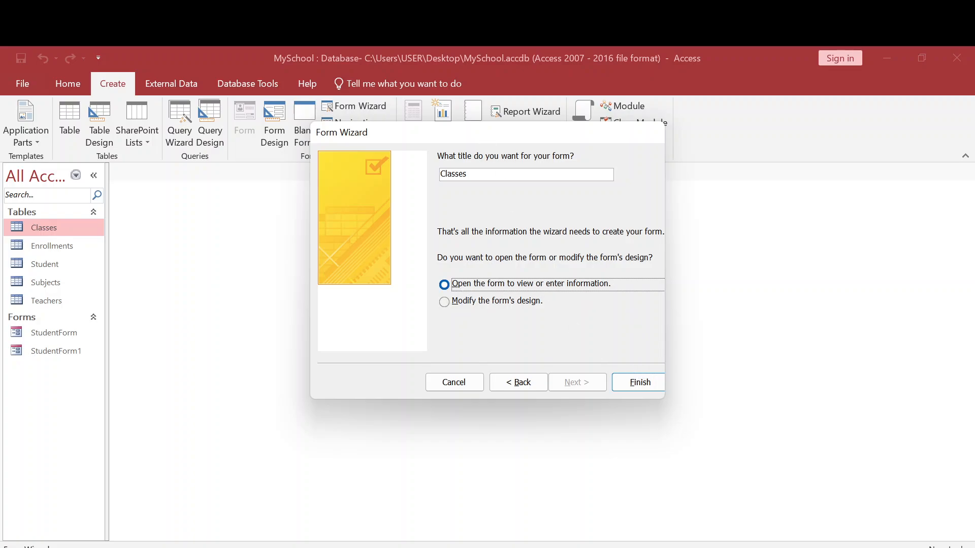
pyautogui.click(469, 174)
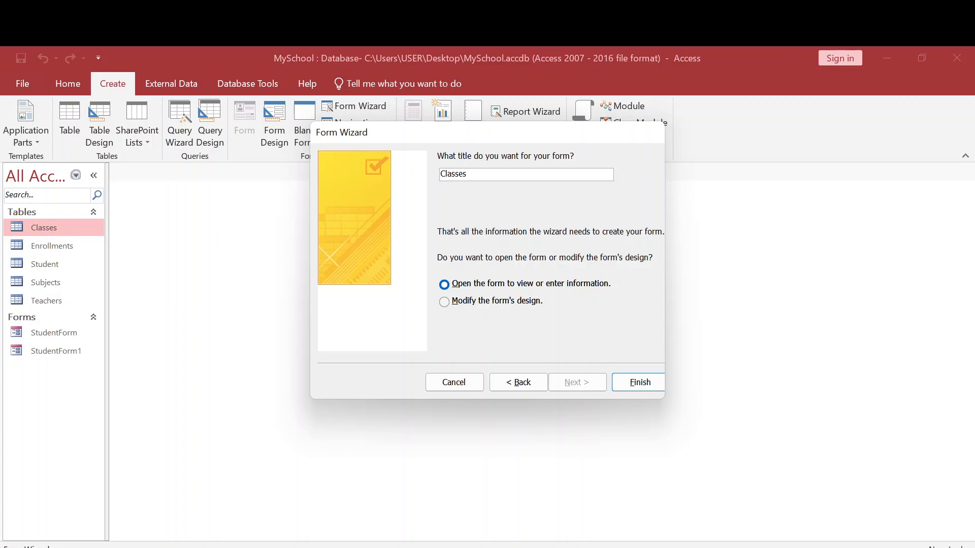
pyautogui.write('Form')
pyautogui.click(630, 383)
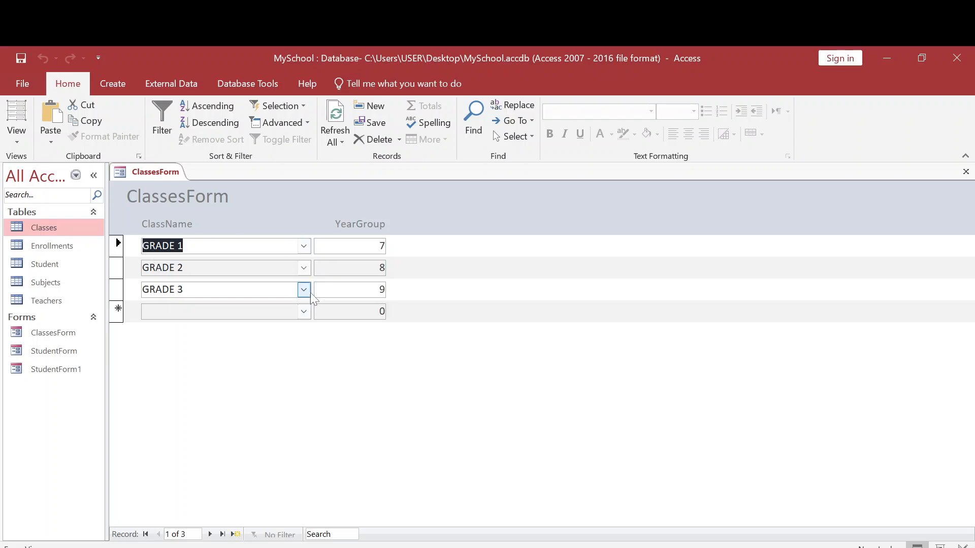
# Step: Try changing the first record's ClassName to GRADE 3 and set it back to GRADE 1
pyautogui.click(307, 249)
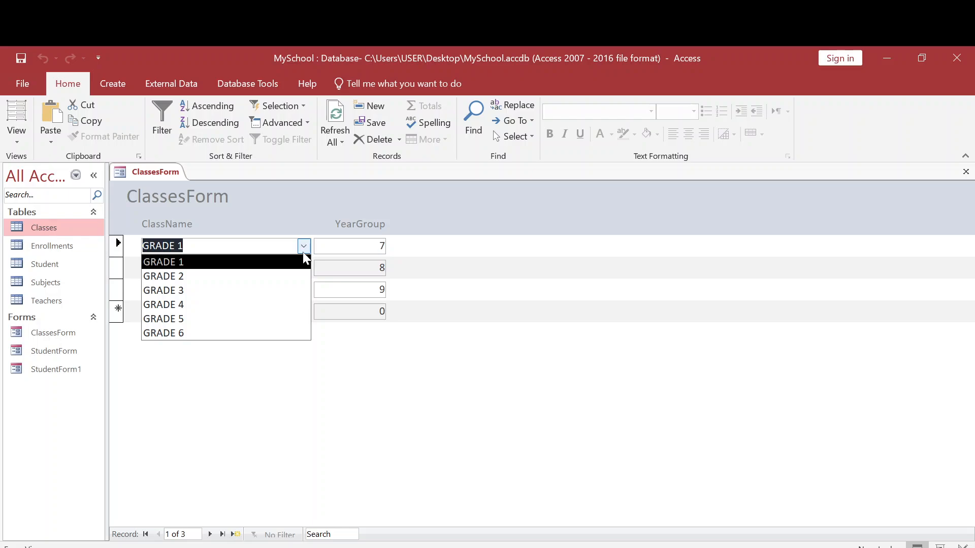
pyautogui.click(233, 290)
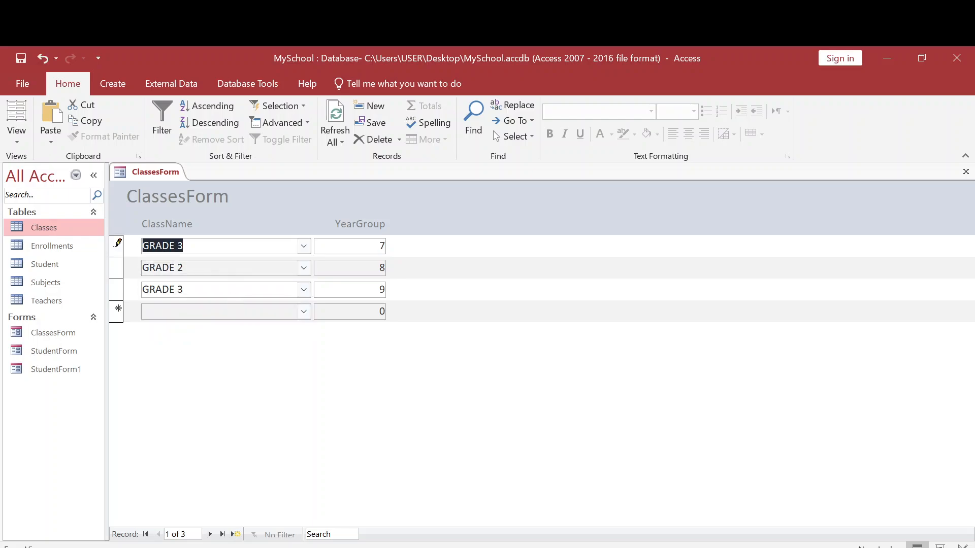
pyautogui.click(381, 267)
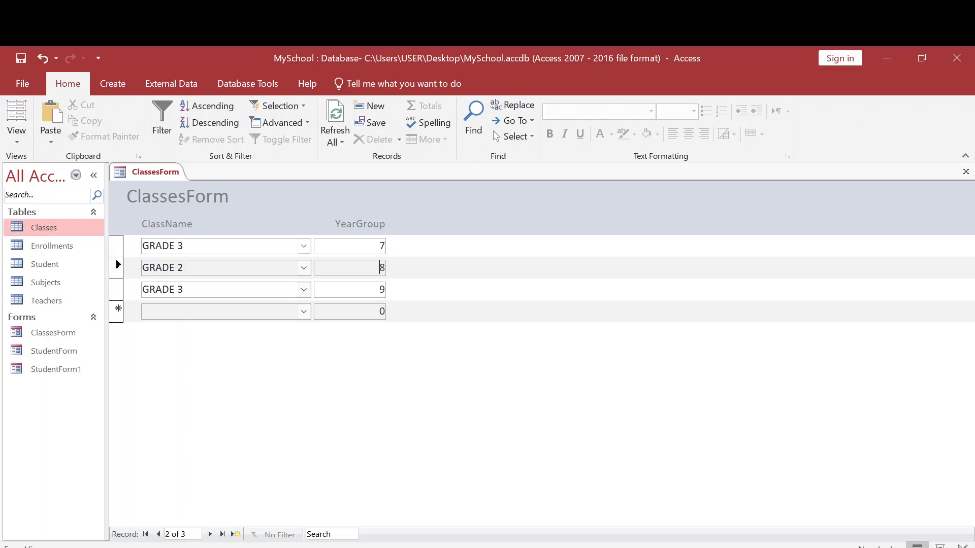
pyautogui.click(303, 246)
pyautogui.click(224, 266)
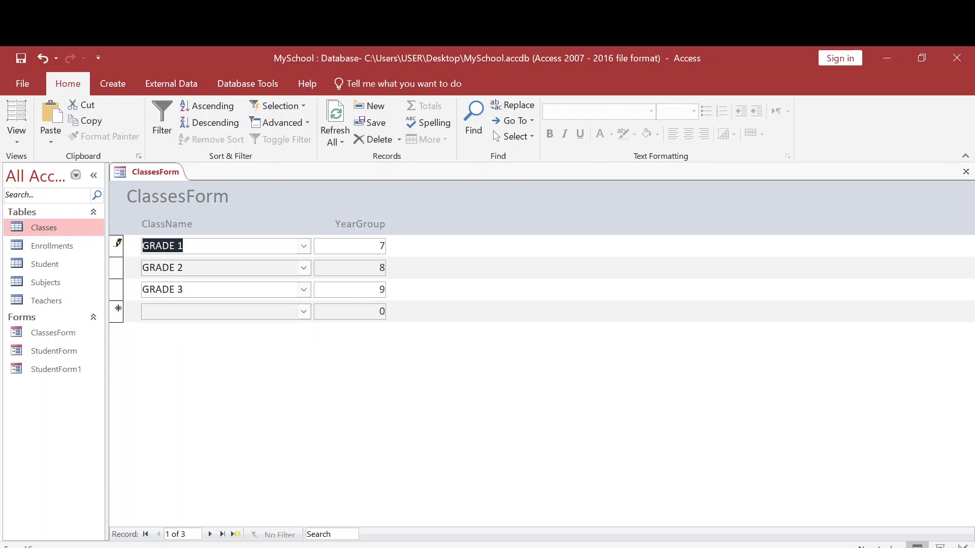
pyautogui.click(381, 268)
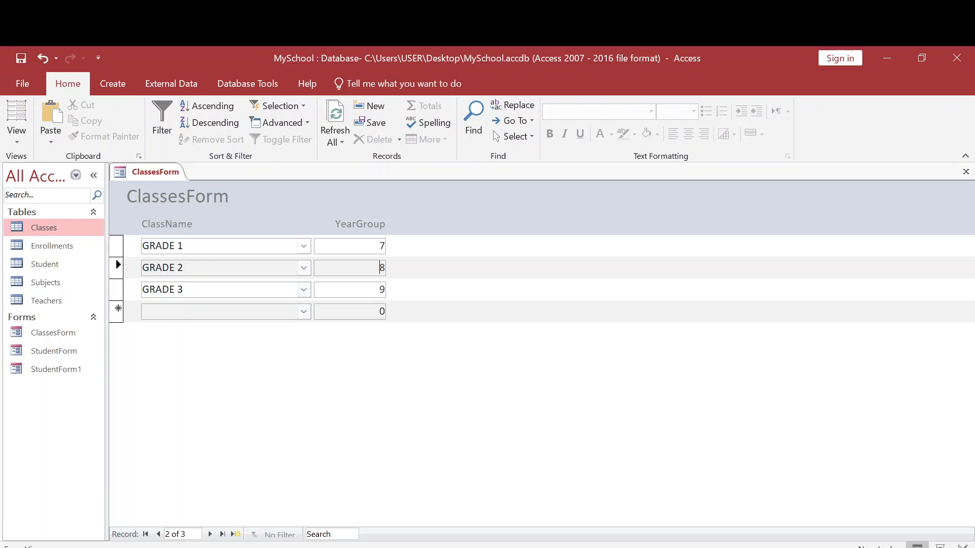
# Step: Add a new class record with ClassName GRADE 4 and YearGroup 10 in ClassesForm and save it
pyautogui.press('Tab')
pyautogui.write('Grade ')
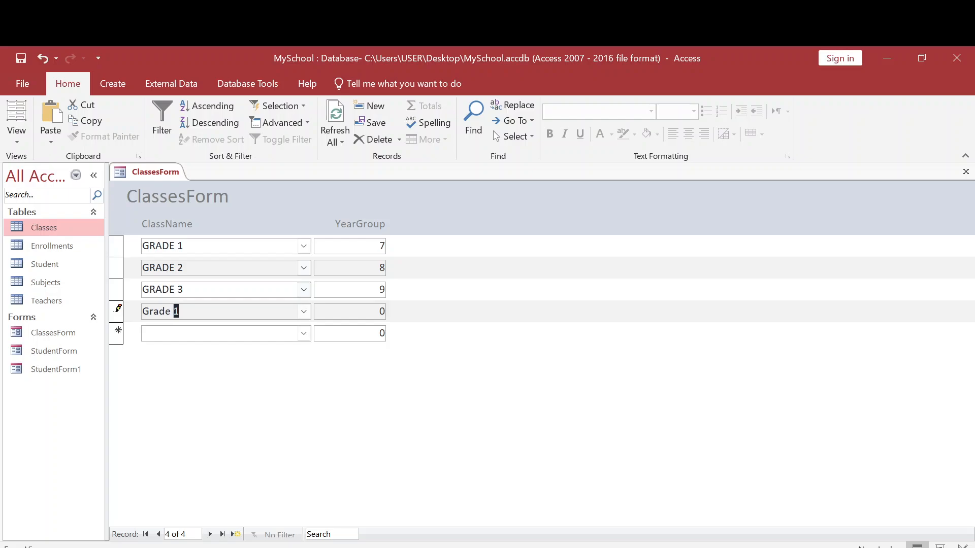
pyautogui.write('4')
pyautogui.press('Tab')
pyautogui.write('10')
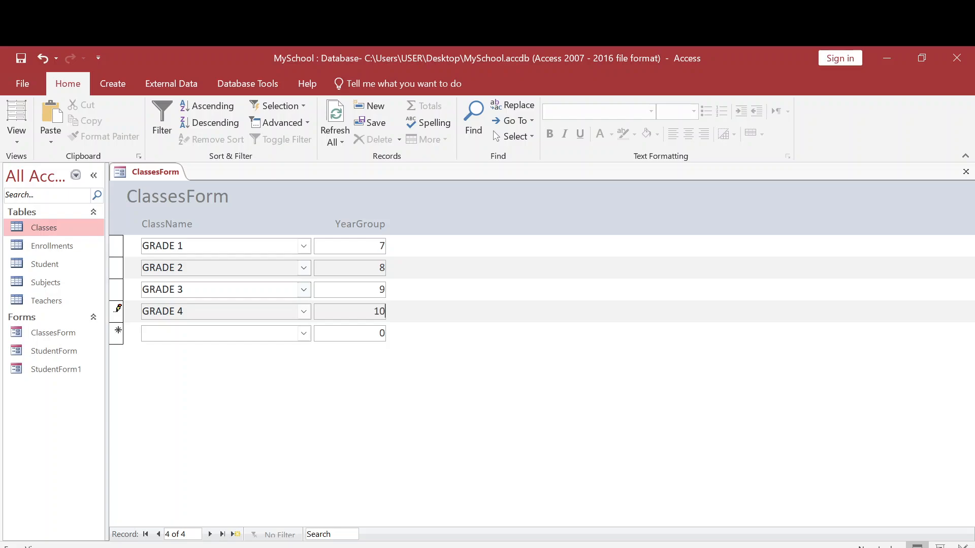
pyautogui.hotkey('shift', 'Return')
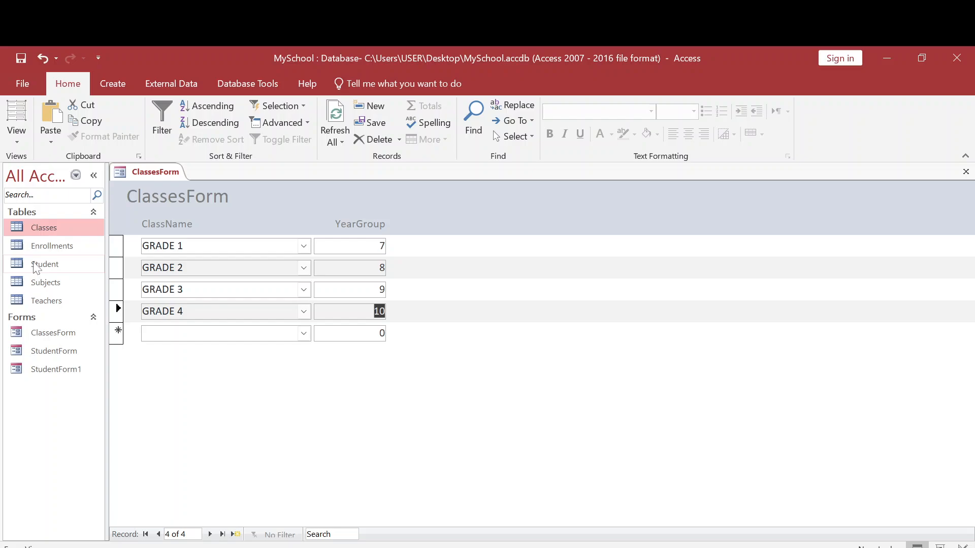
# Step: Open the Classes and Teachers tables to check their records, and close all open objects
pyautogui.doubleClick(46, 228)
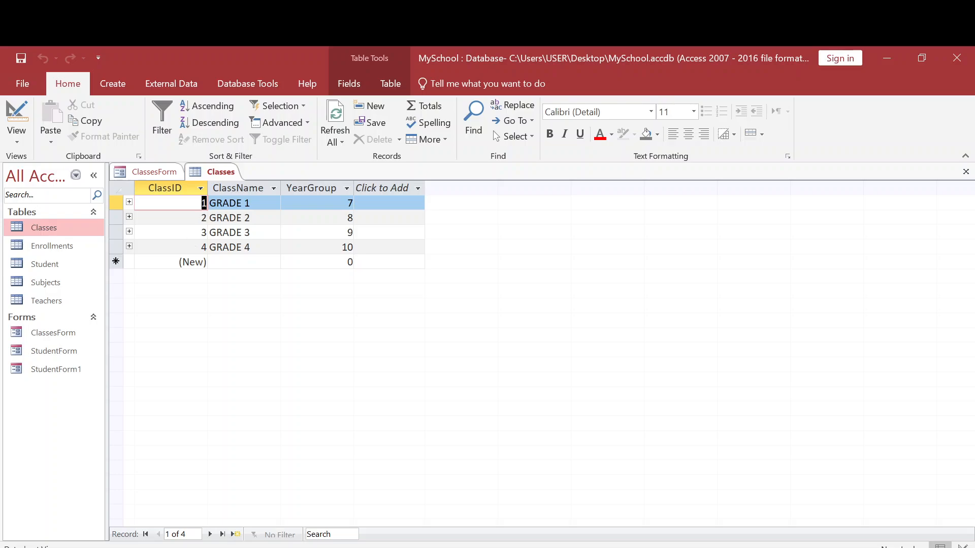
pyautogui.click(55, 303)
pyautogui.doubleClick(55, 303)
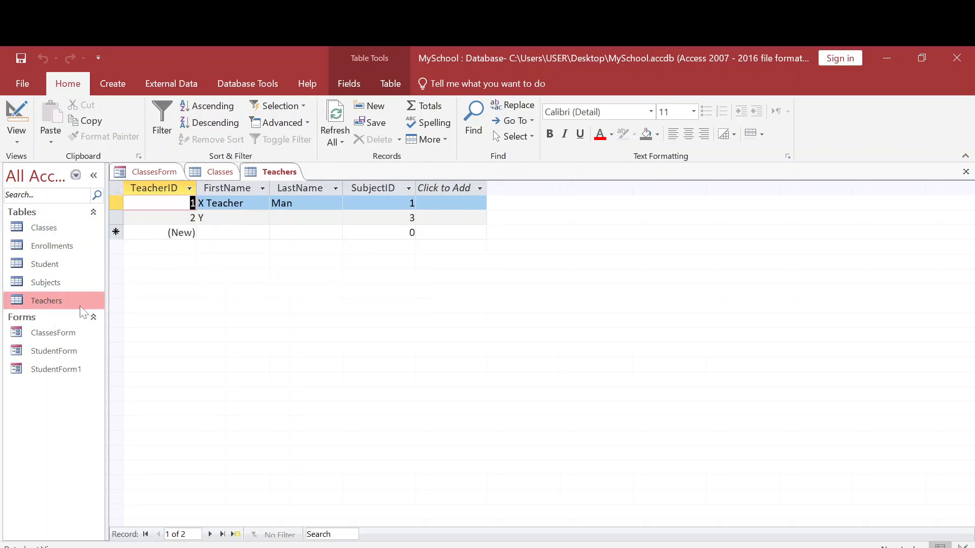
pyautogui.rightClick(225, 173)
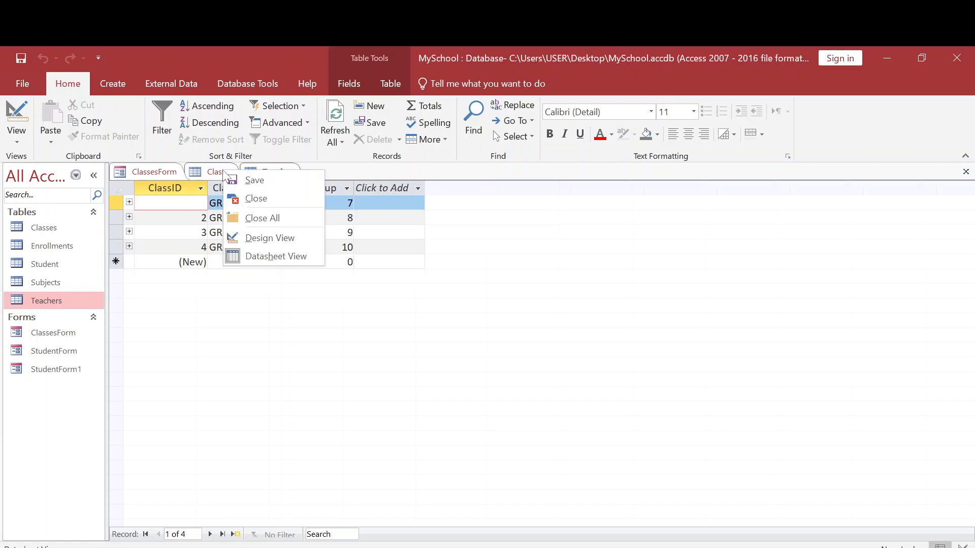
pyautogui.click(235, 220)
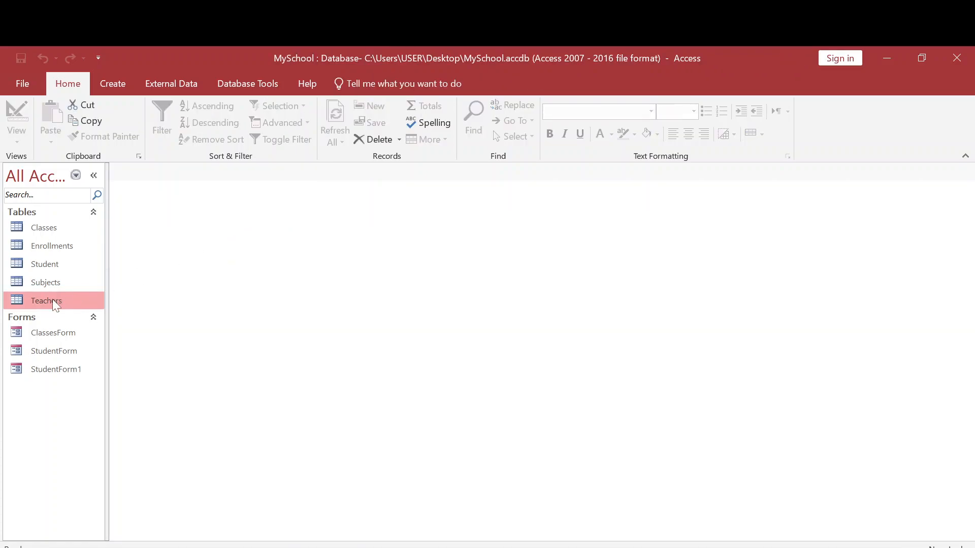
# Step: Start the Form Wizard on the Teachers table, add FirstName, LastName and SubjectID to the selected fields and continue to the layout choice
pyautogui.click(123, 82)
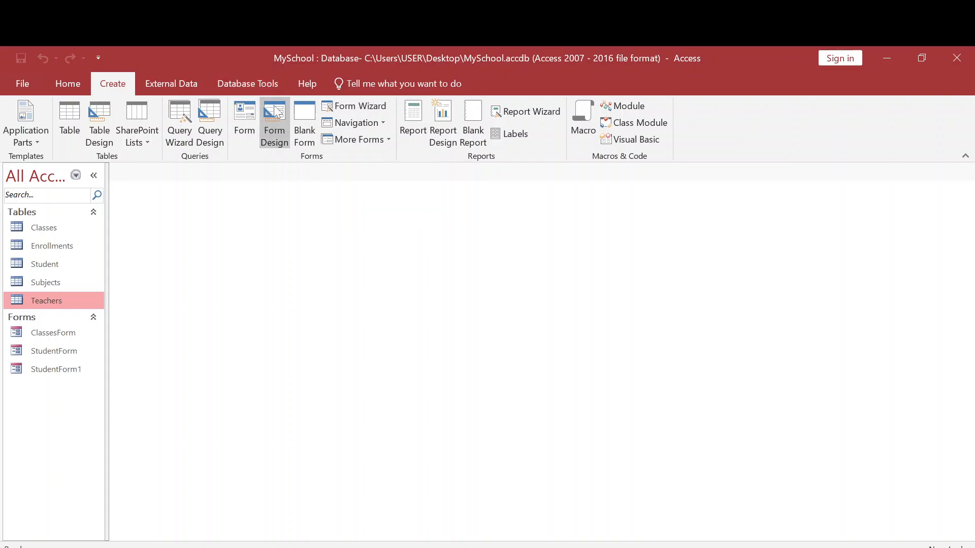
pyautogui.click(357, 106)
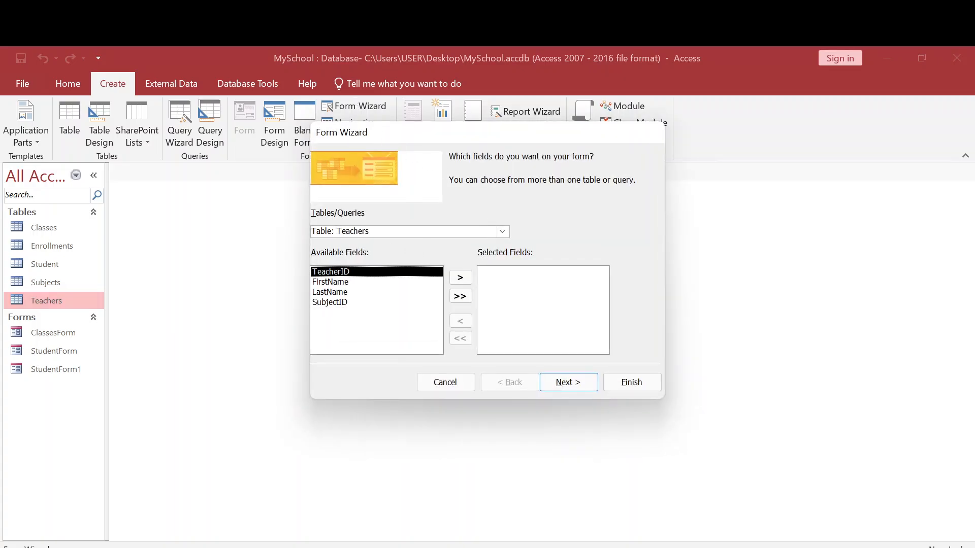
pyautogui.doubleClick(343, 285)
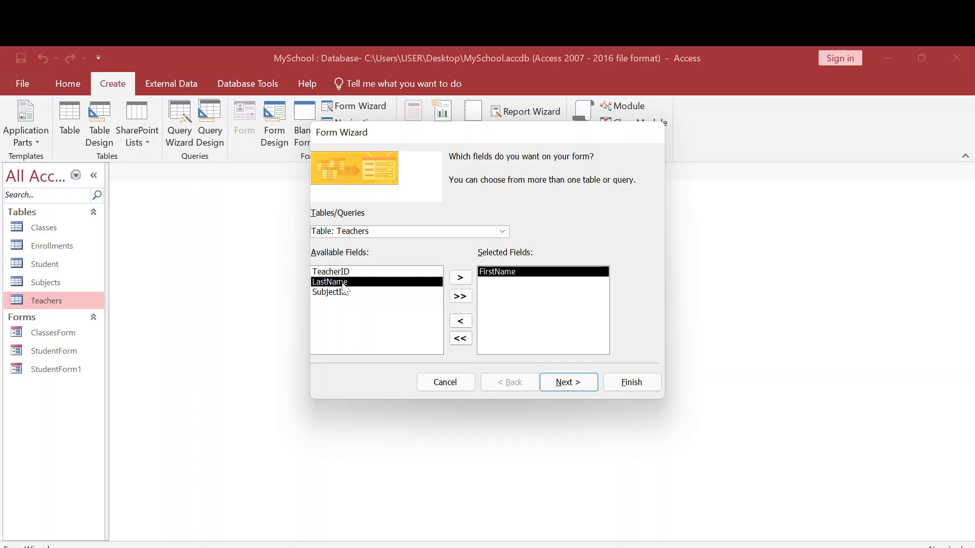
pyautogui.doubleClick(343, 284)
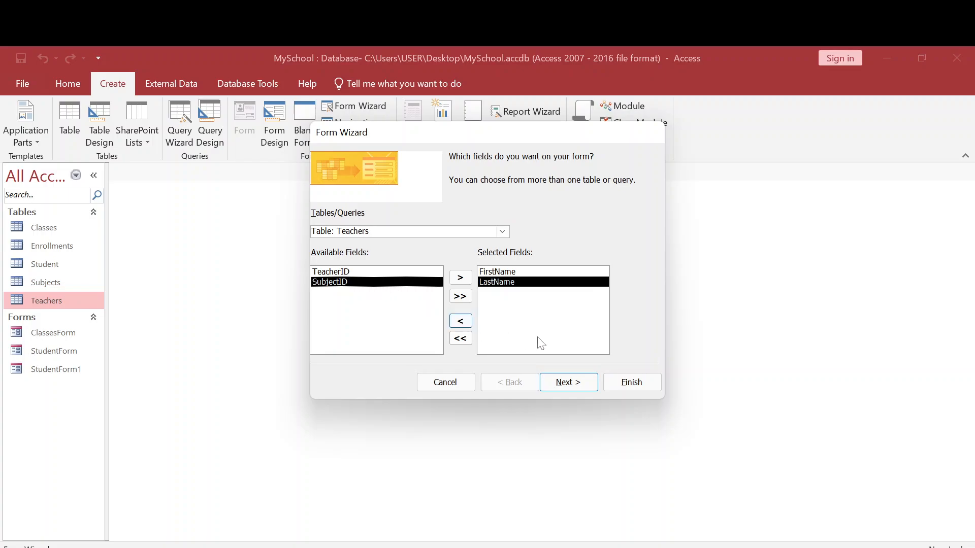
pyautogui.doubleClick(392, 285)
pyautogui.click(566, 382)
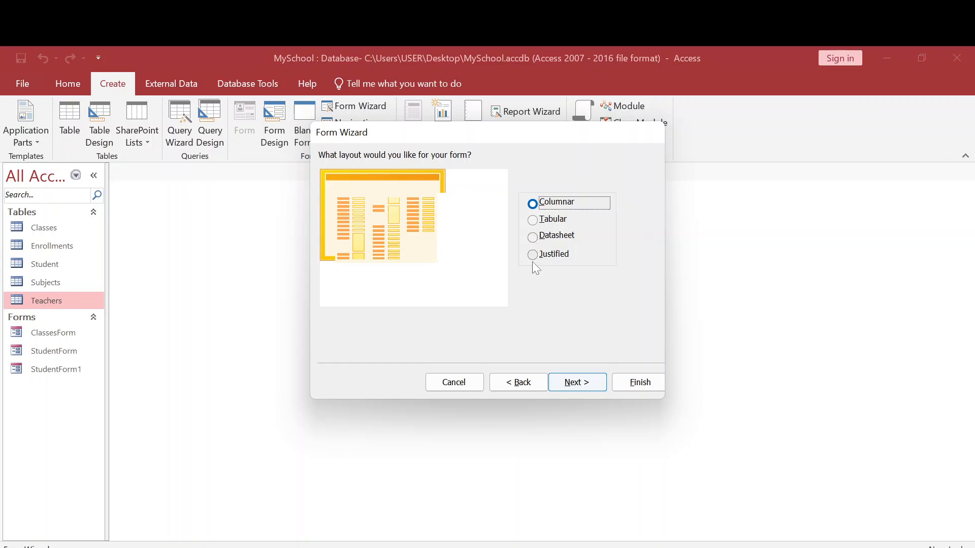
# Step: Choose the Justified layout, title the form TeachersForm and finish the wizard with the form opened for viewing
pyautogui.click(533, 256)
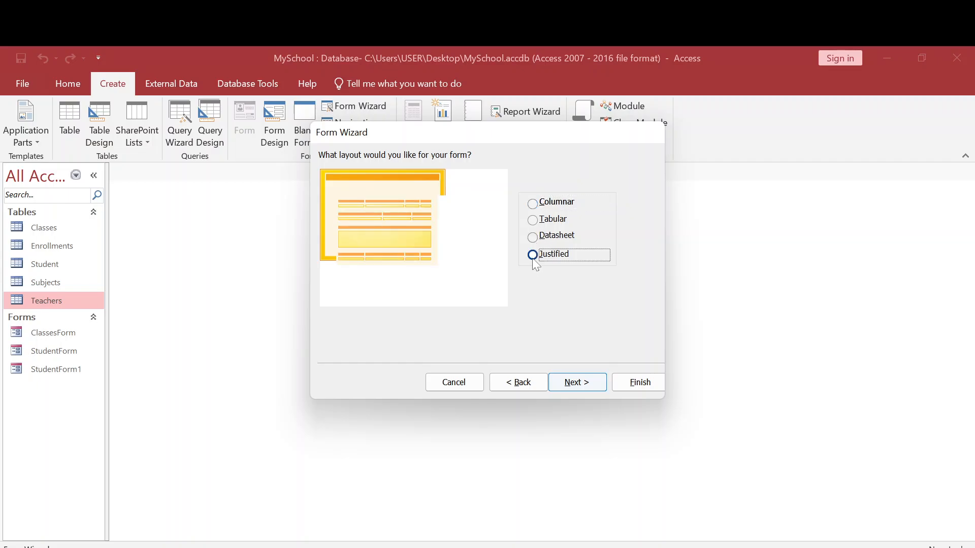
pyautogui.click(579, 383)
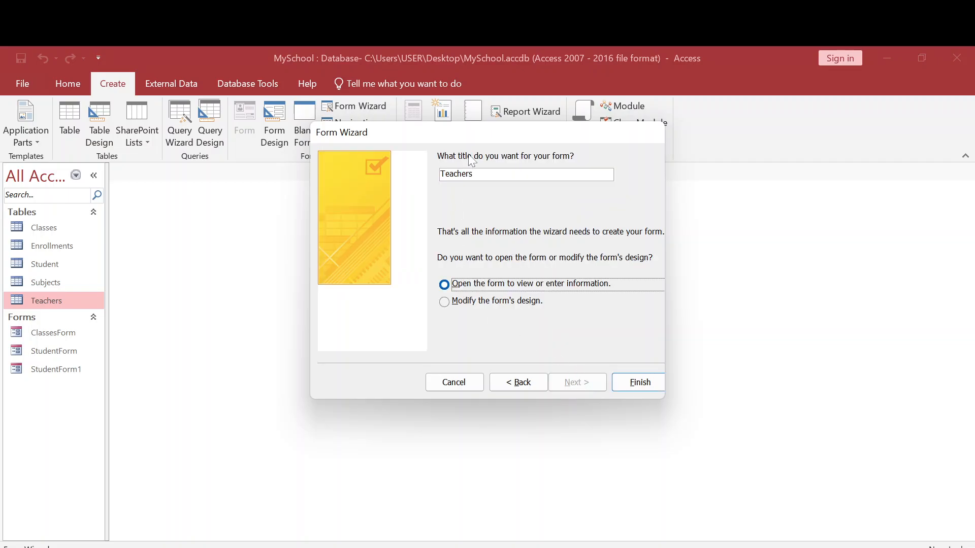
pyautogui.click(473, 173)
pyautogui.write('F')
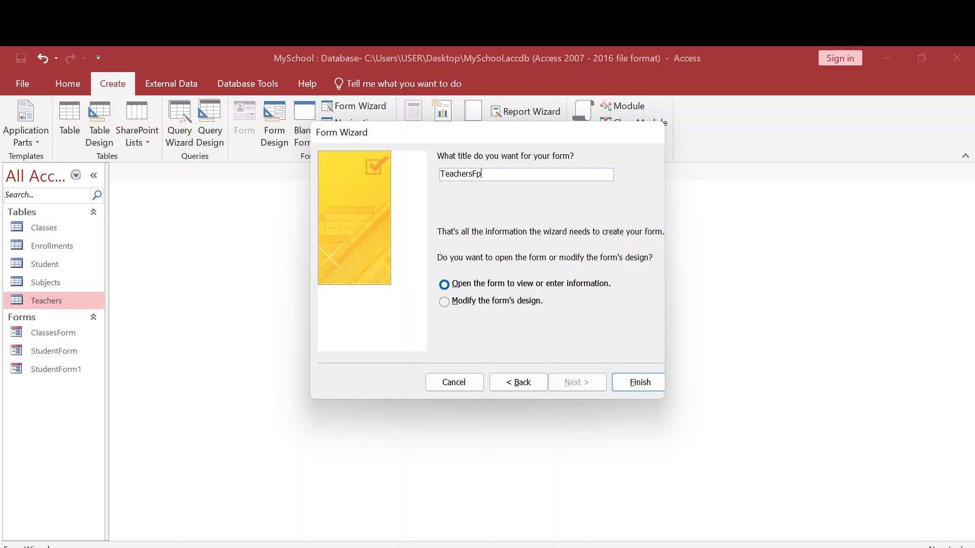
pyautogui.write('orm')
pyautogui.click(615, 381)
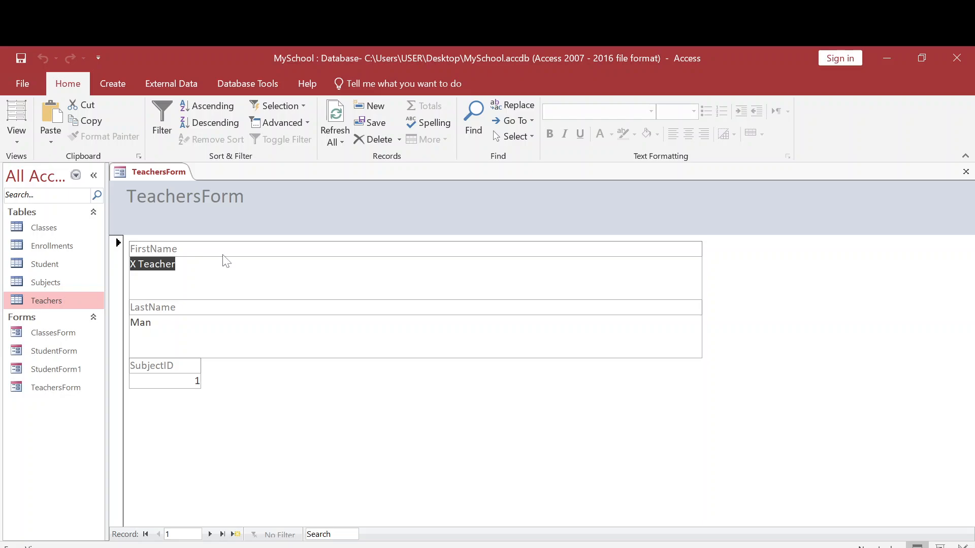
# Step: Examine the SubjectID, LastName and FirstName fields of the first record in TeachersForm
pyautogui.click(195, 379)
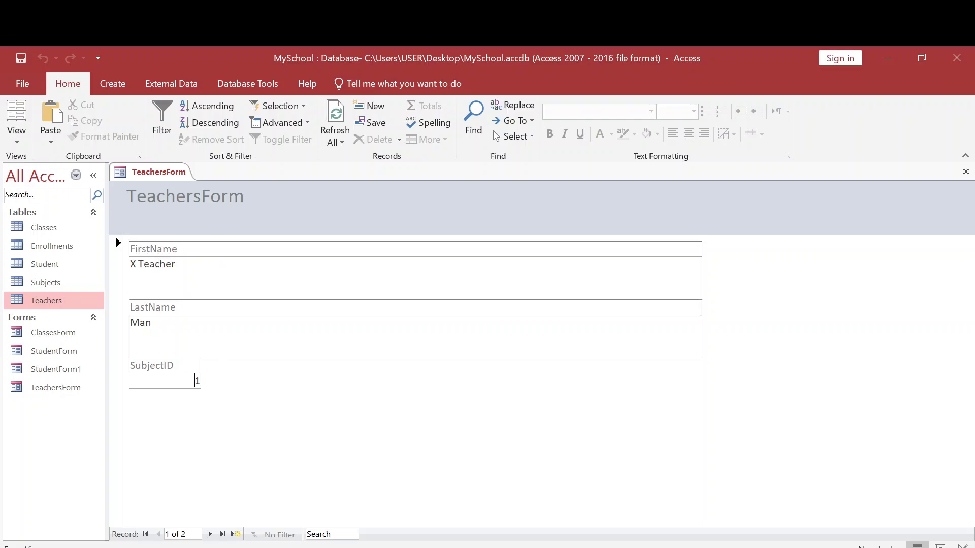
pyautogui.click(187, 367)
pyautogui.click(153, 323)
pyautogui.click(176, 265)
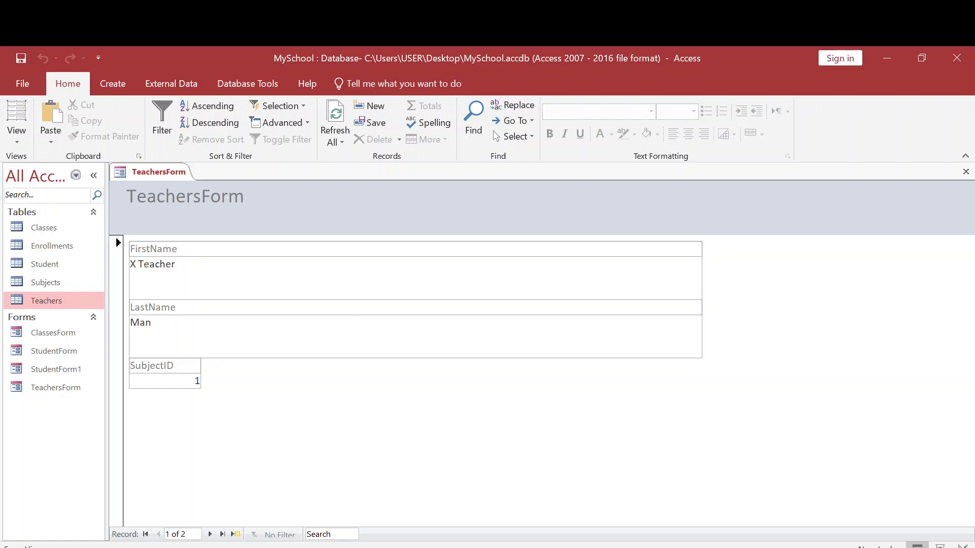